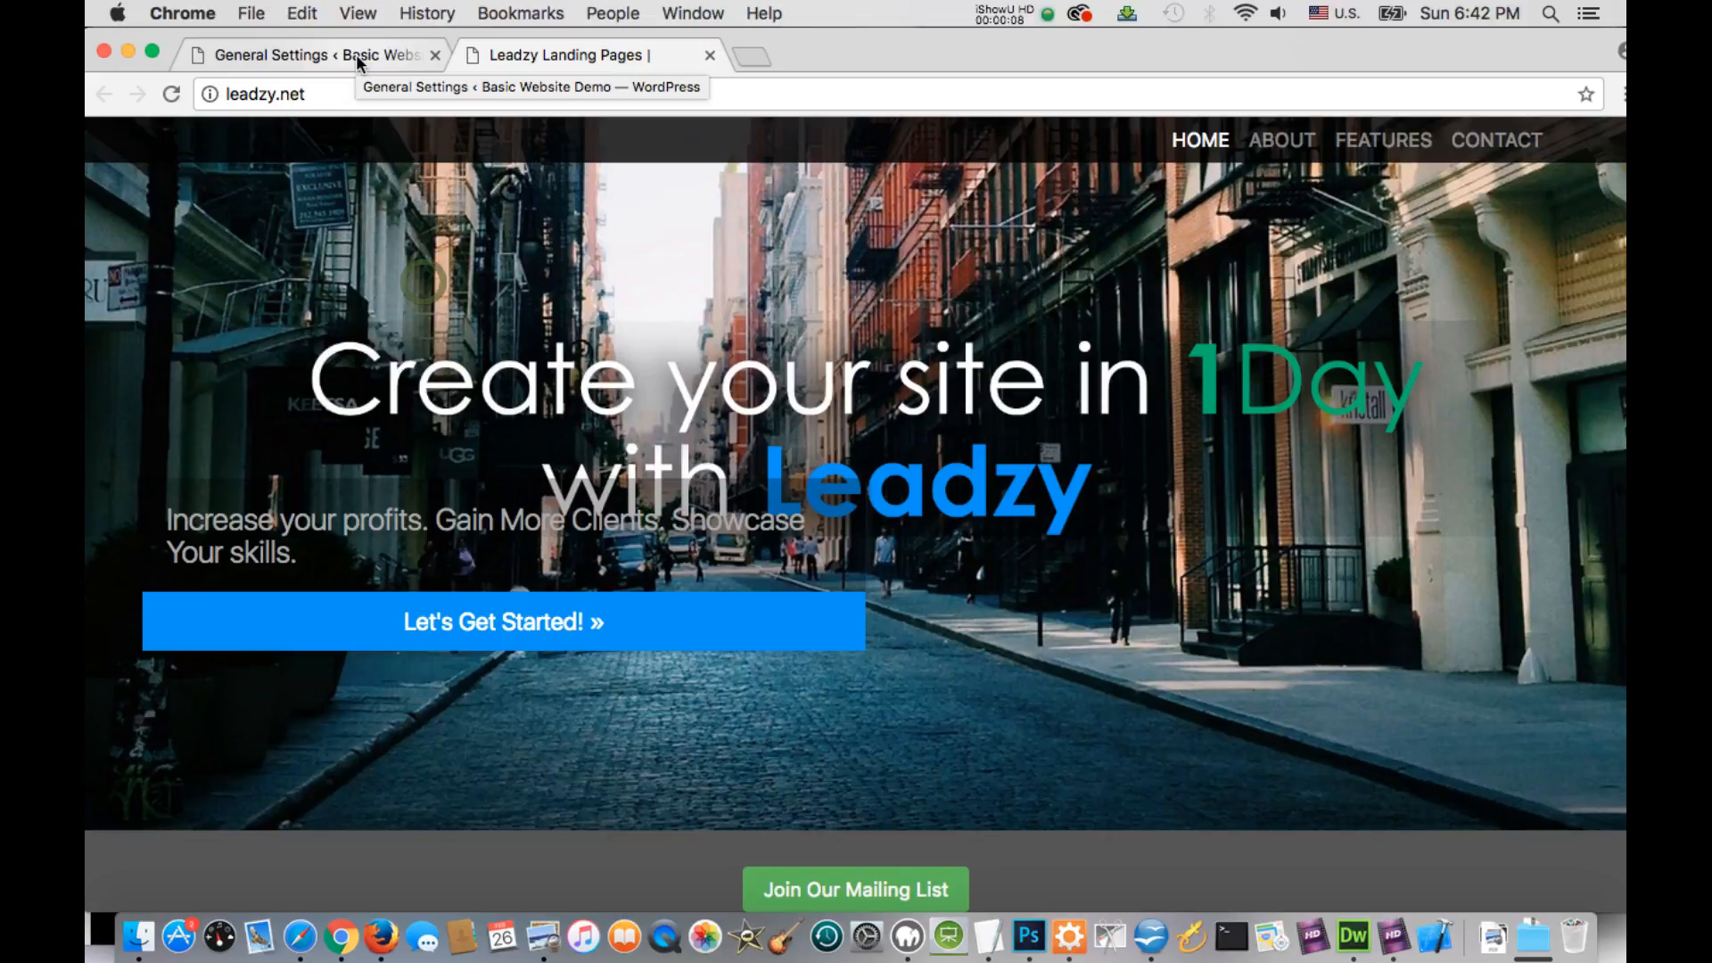
Switch to the site's General Settings page and look through the cities offered for the timezone
left_click(356, 55)
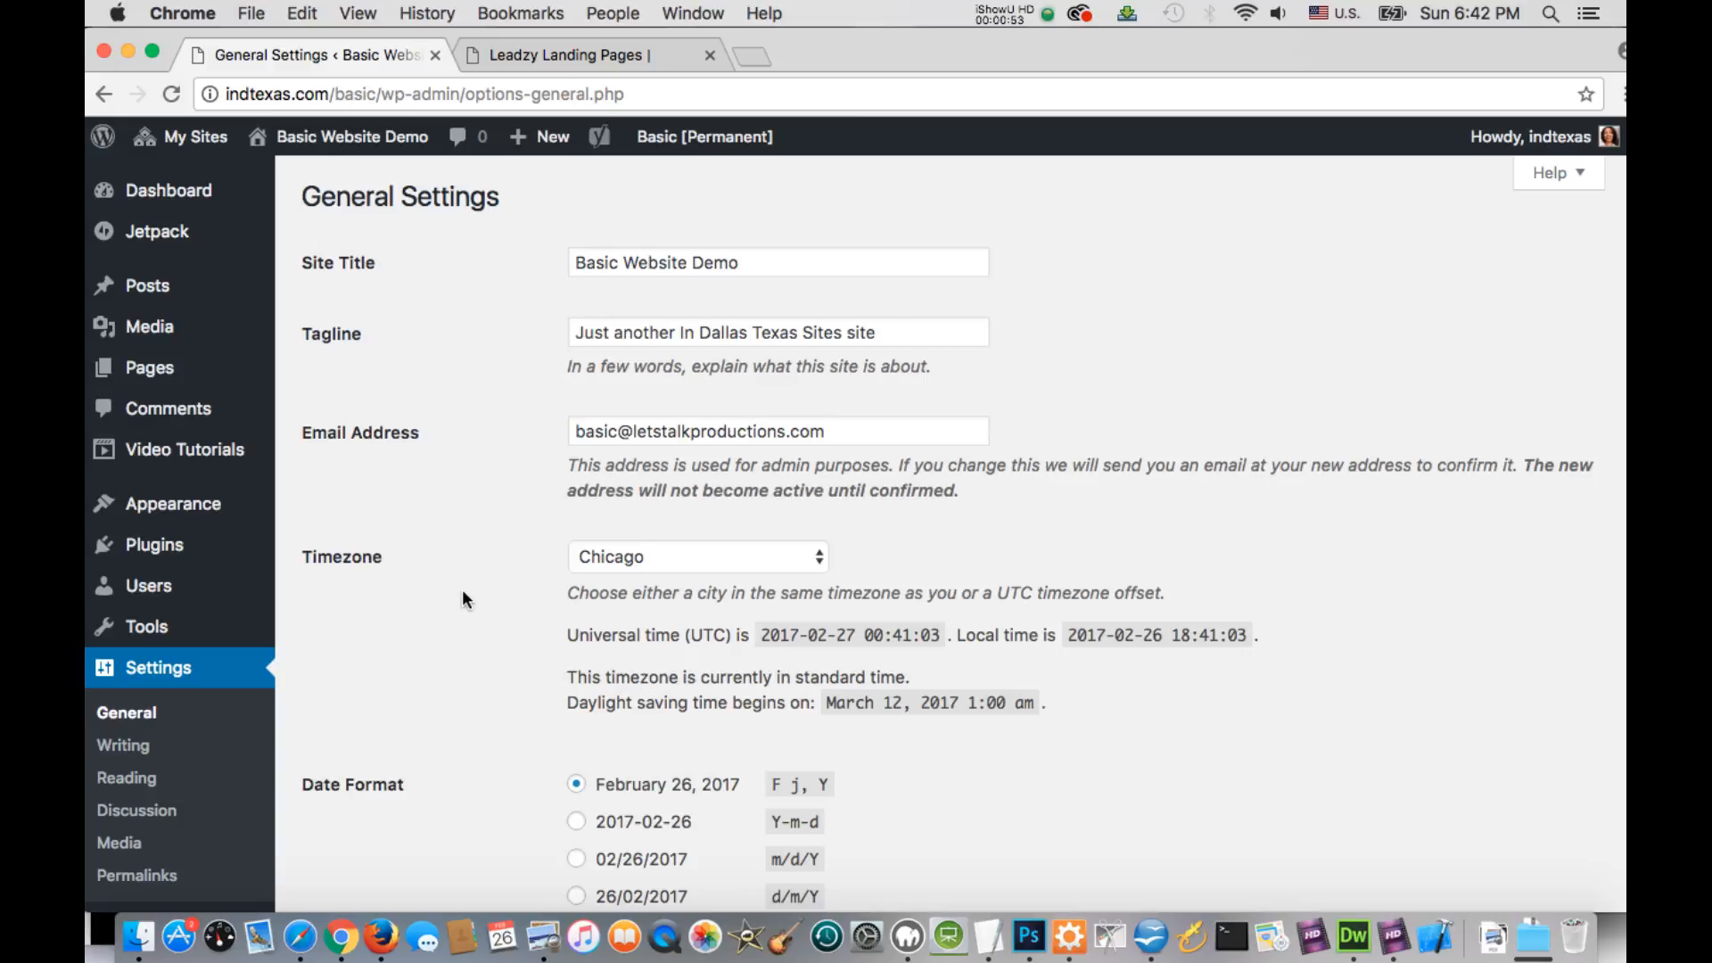
scroll(462, 598, "down", 1)
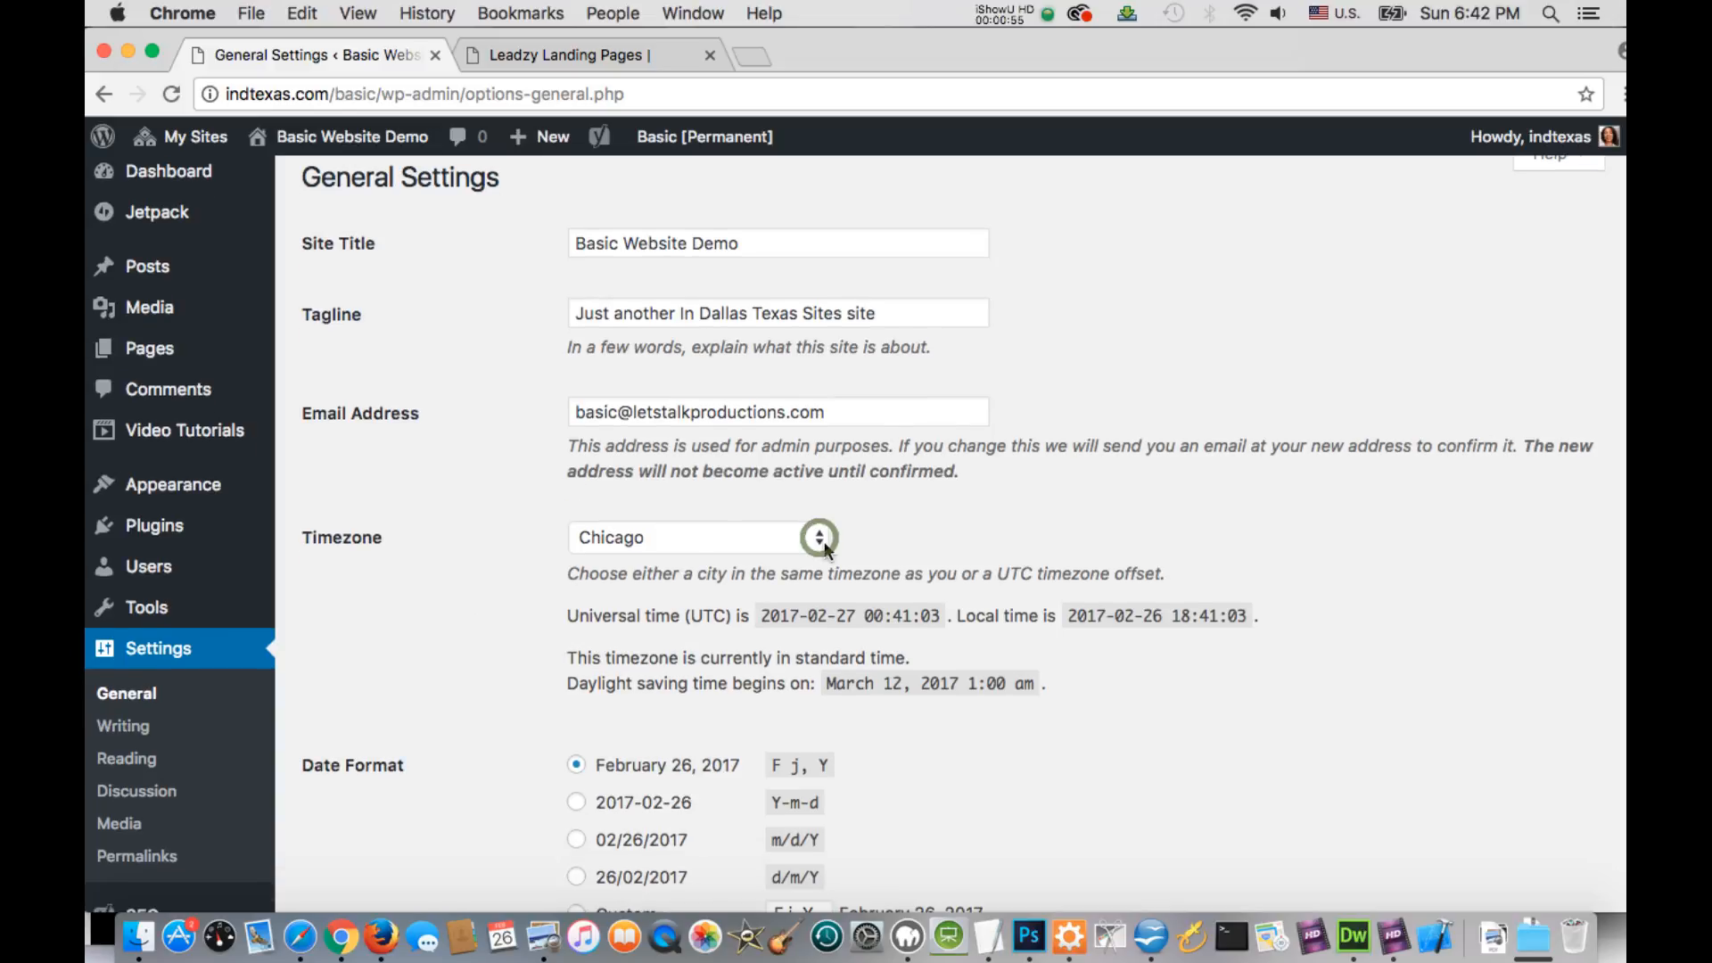
left_click(820, 537)
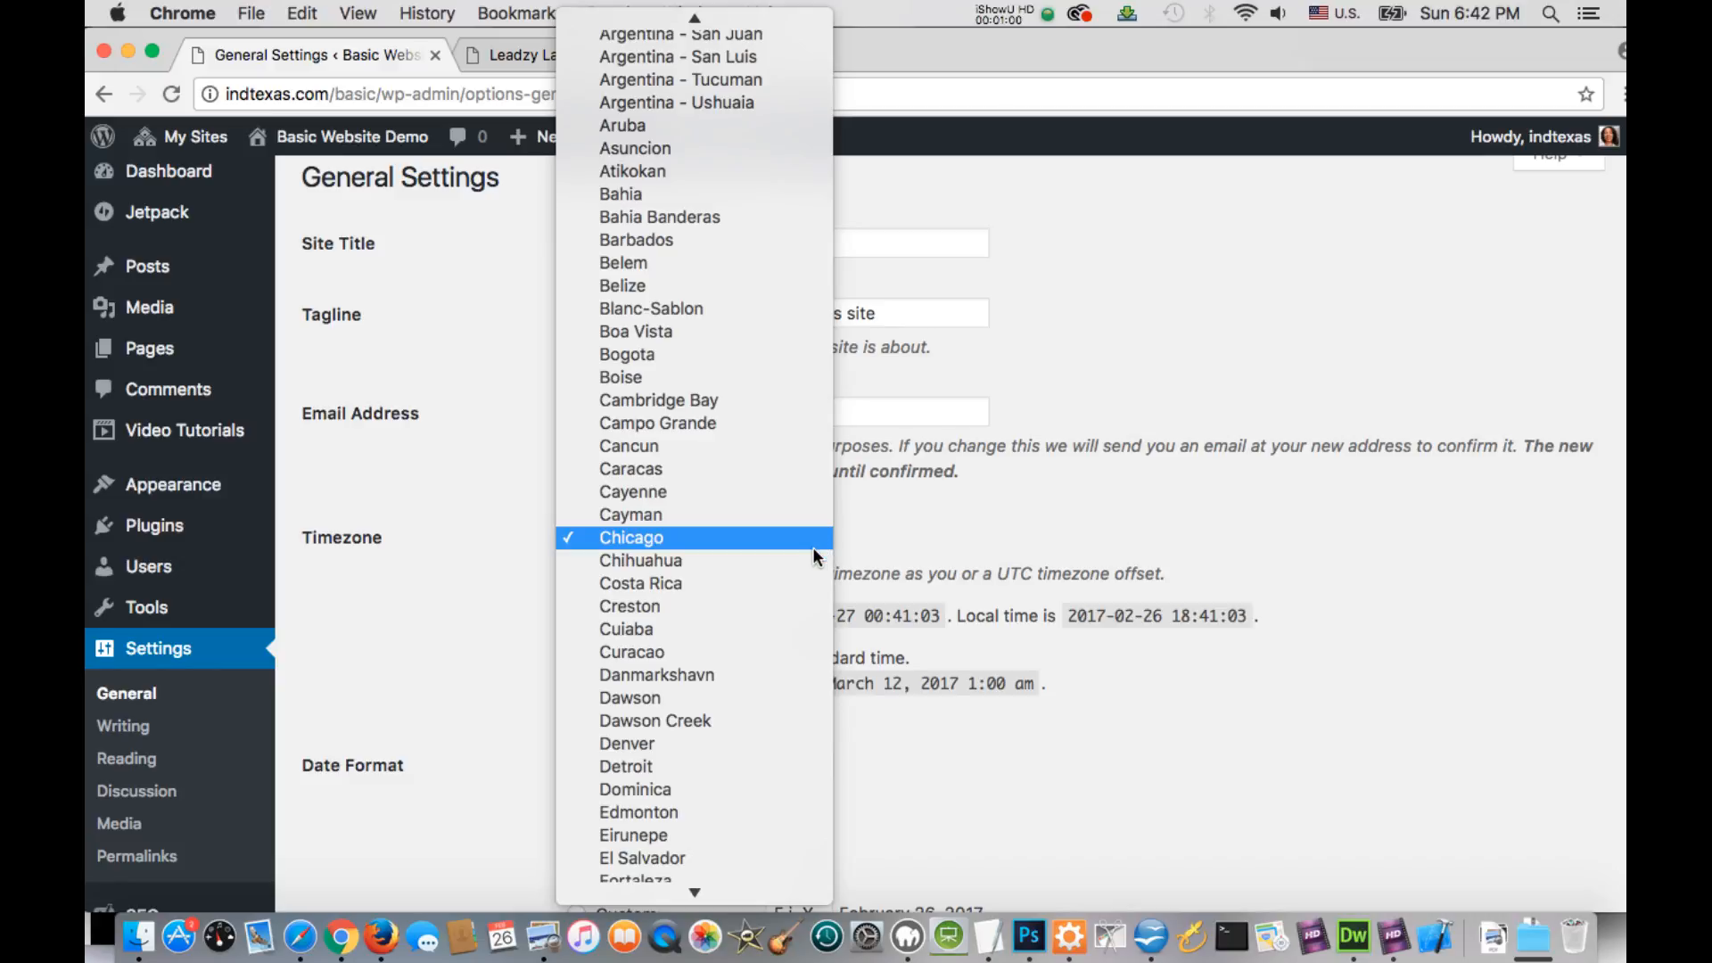
scroll(771, 758, "down", 10)
scroll(772, 756, "down", 9)
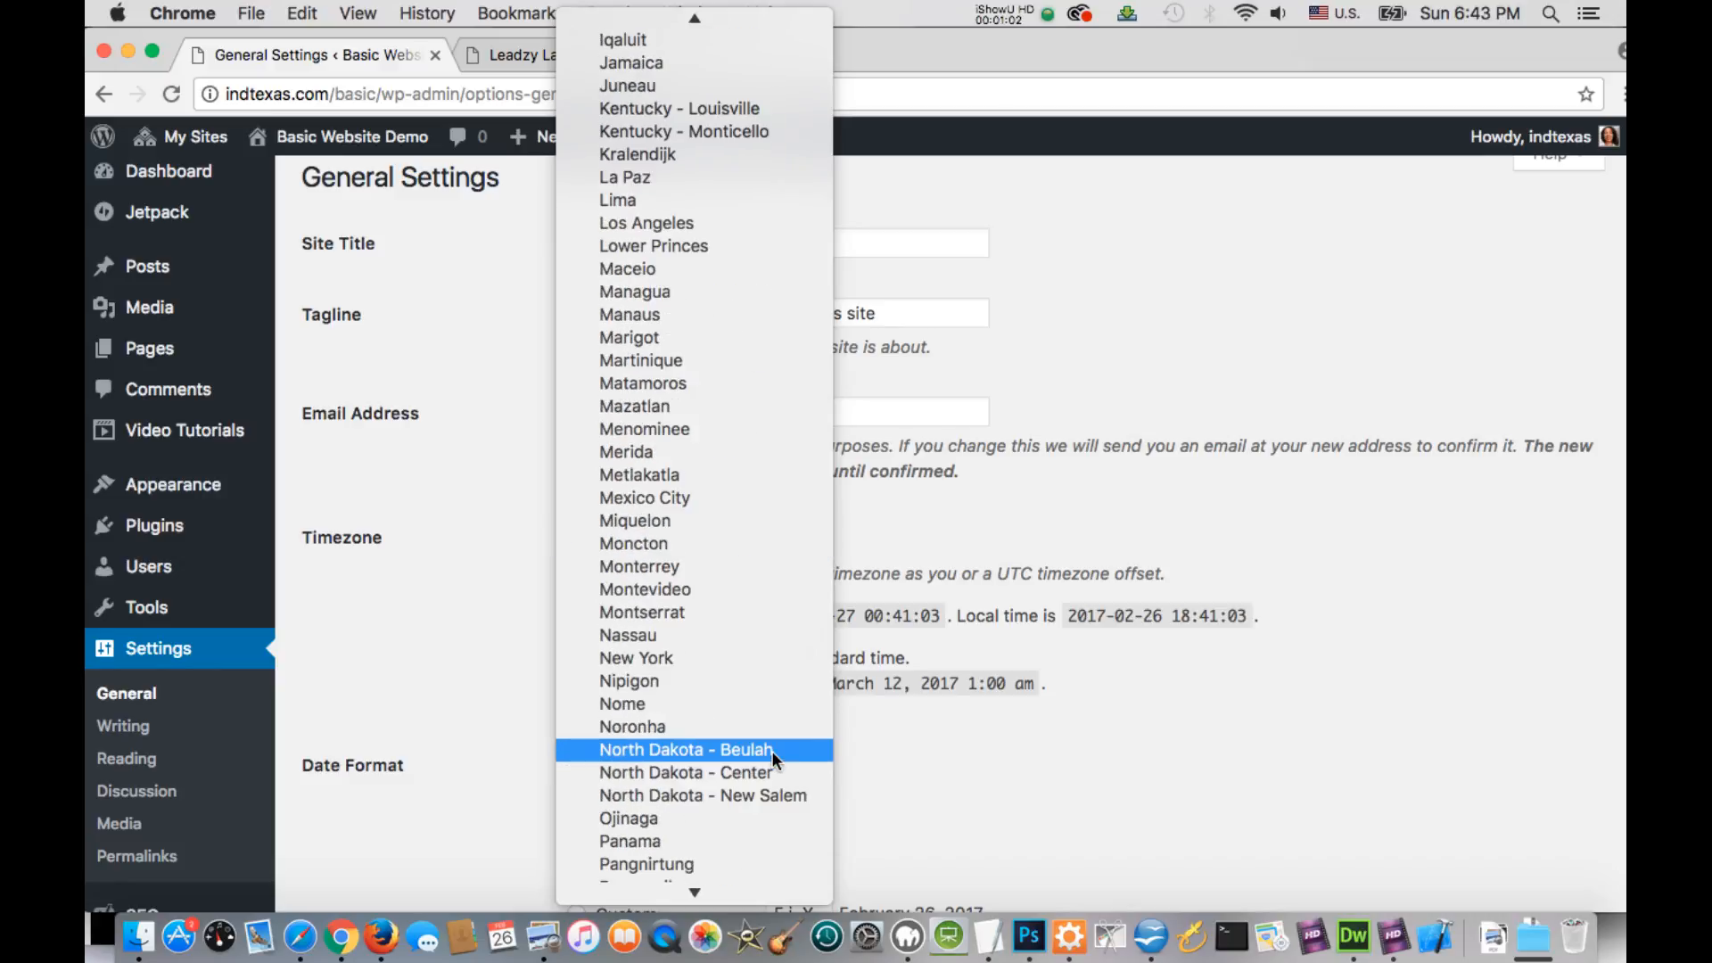
scroll(779, 683, "up", 5)
scroll(774, 685, "up", 12)
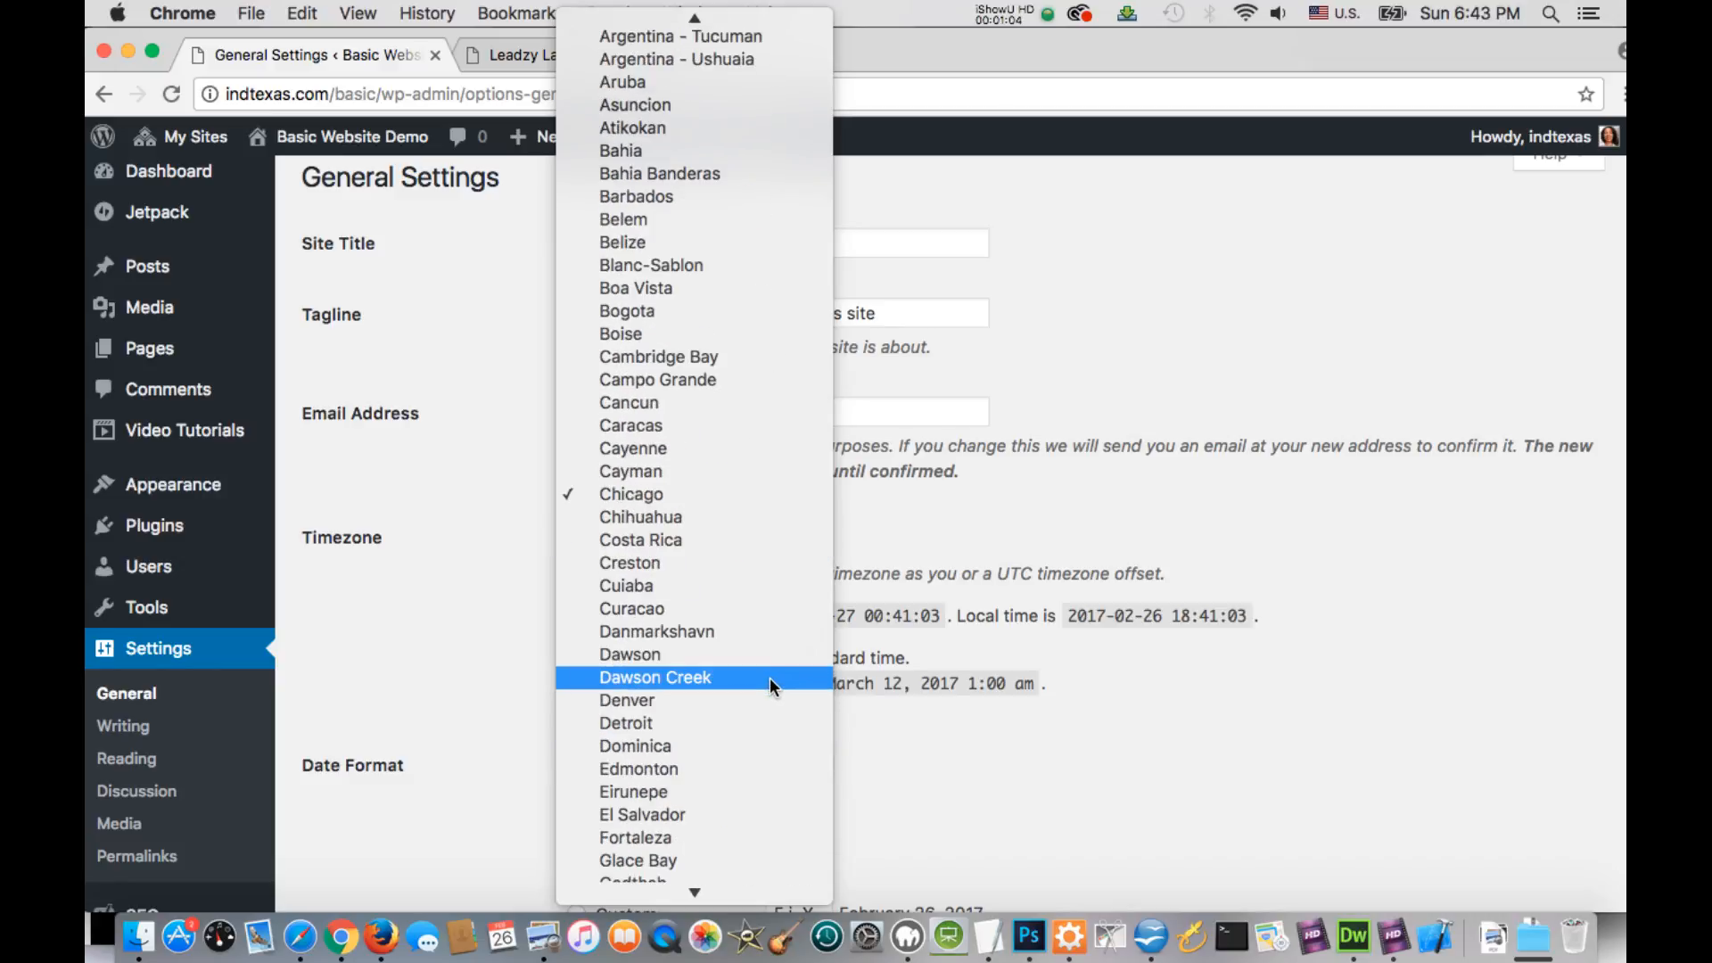
scroll(769, 677, "up", 8)
left_click(530, 633)
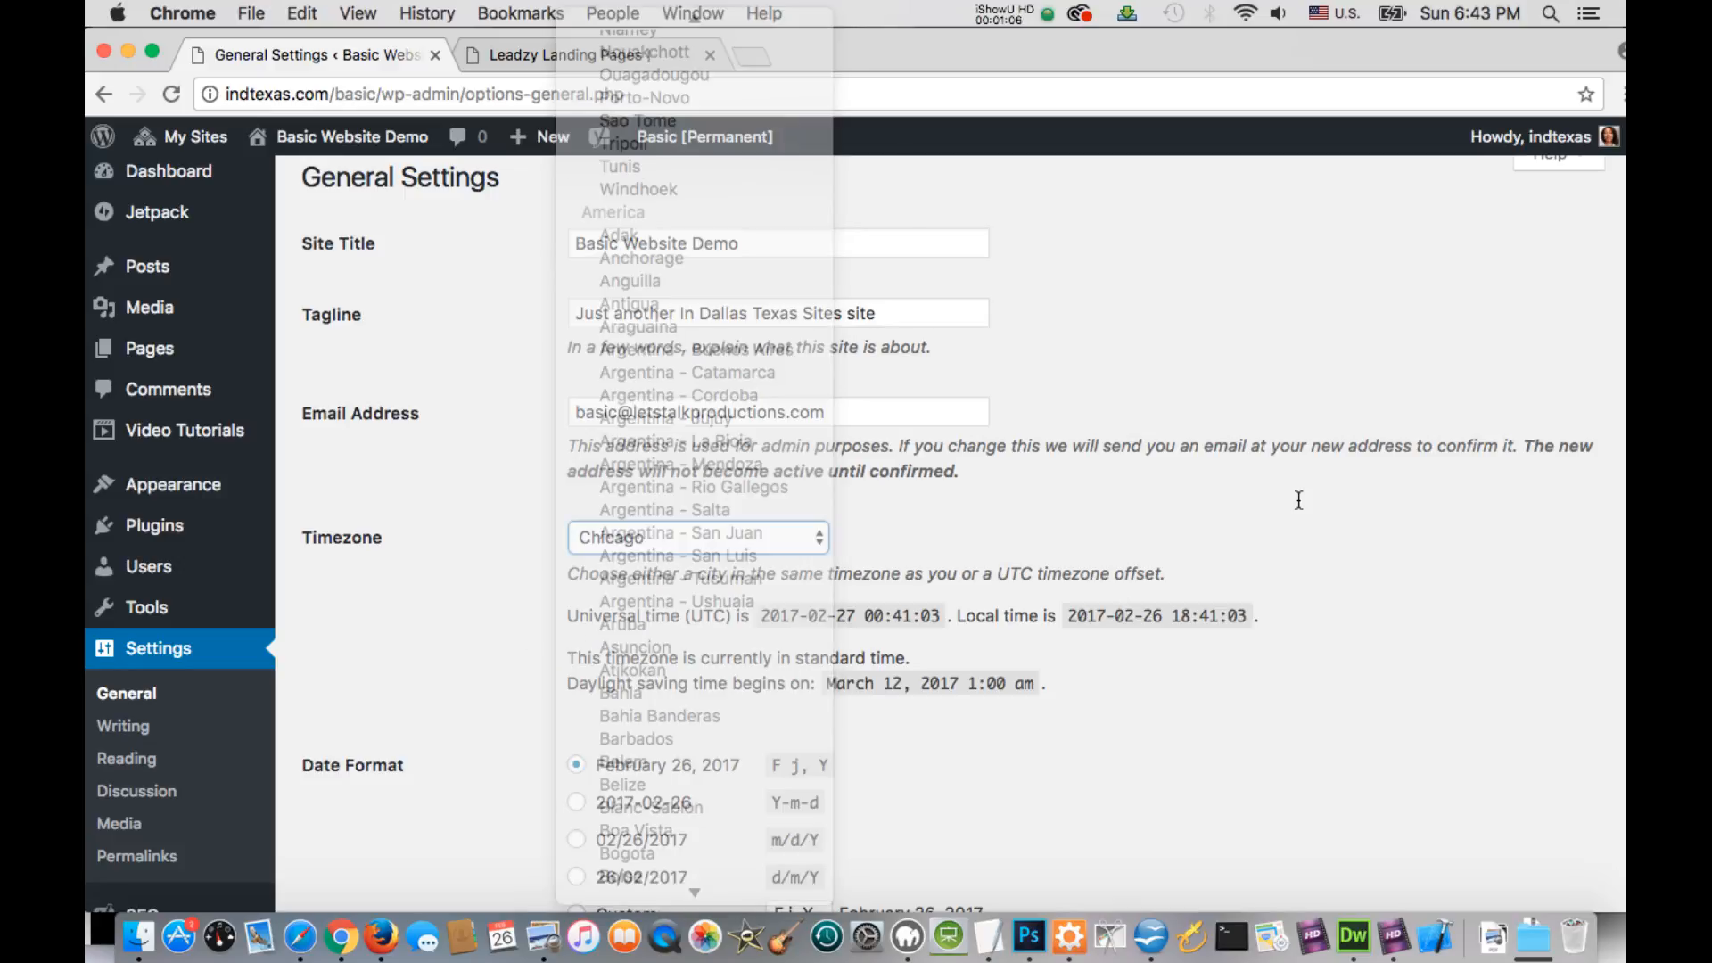
Review the date format, time format, week start and site language options in General Settings
scroll(476, 715, "down", 1)
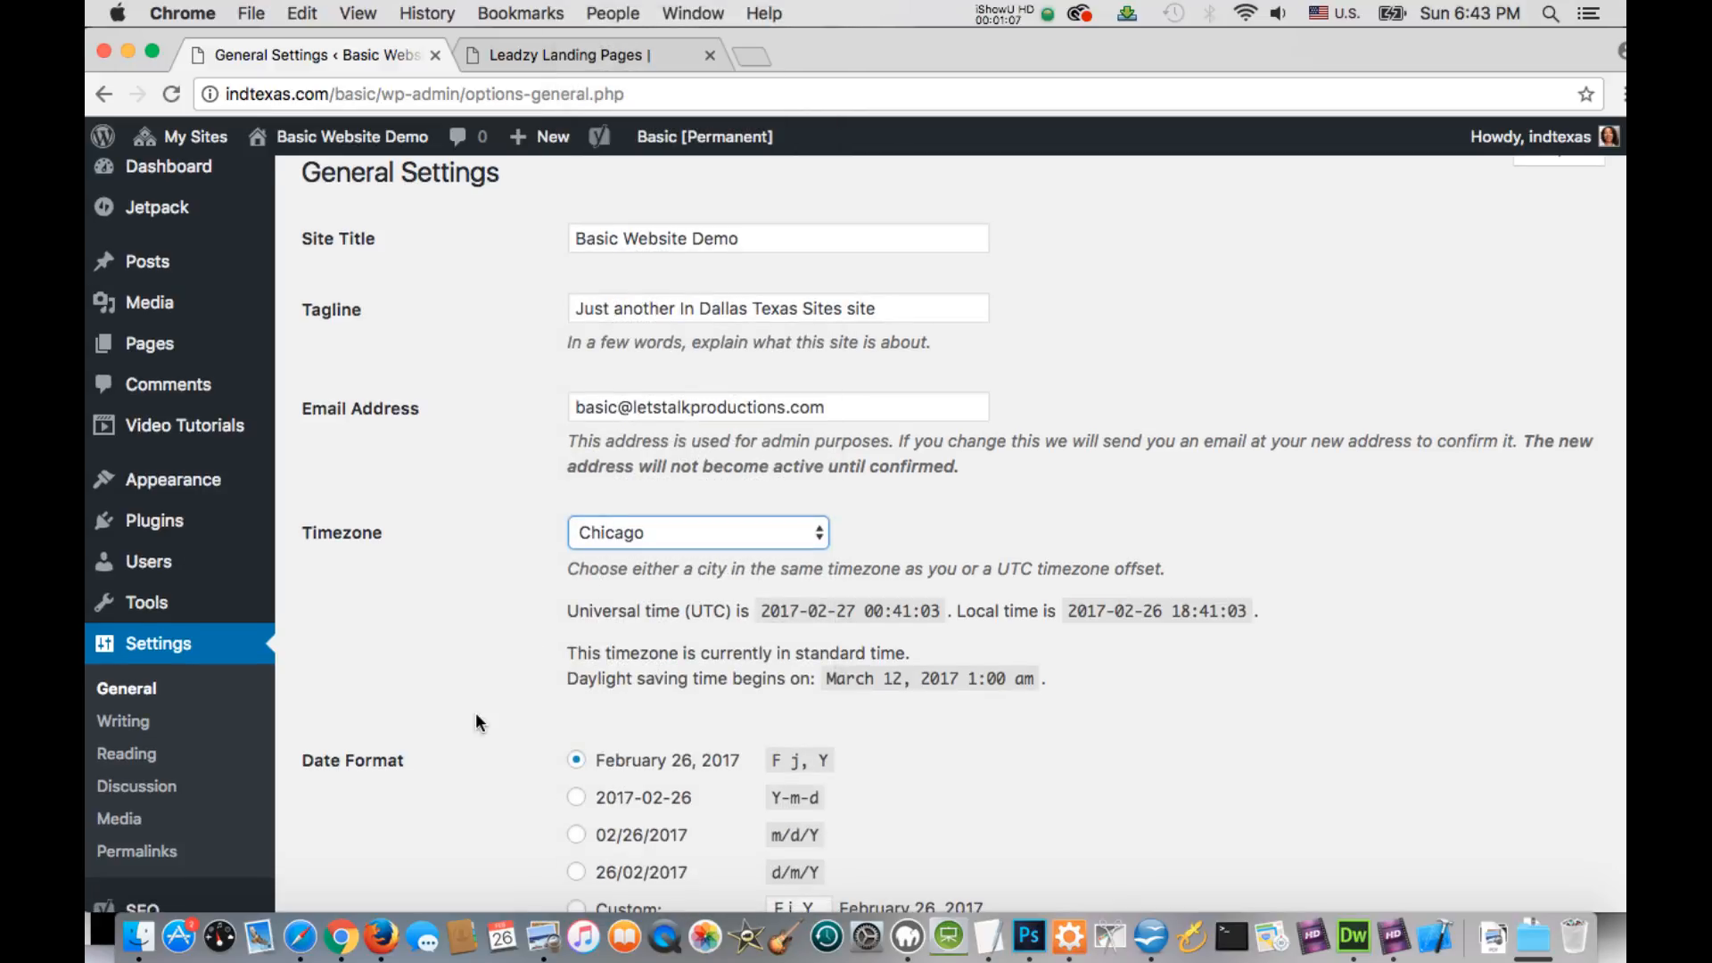
scroll(473, 705, "down", 5)
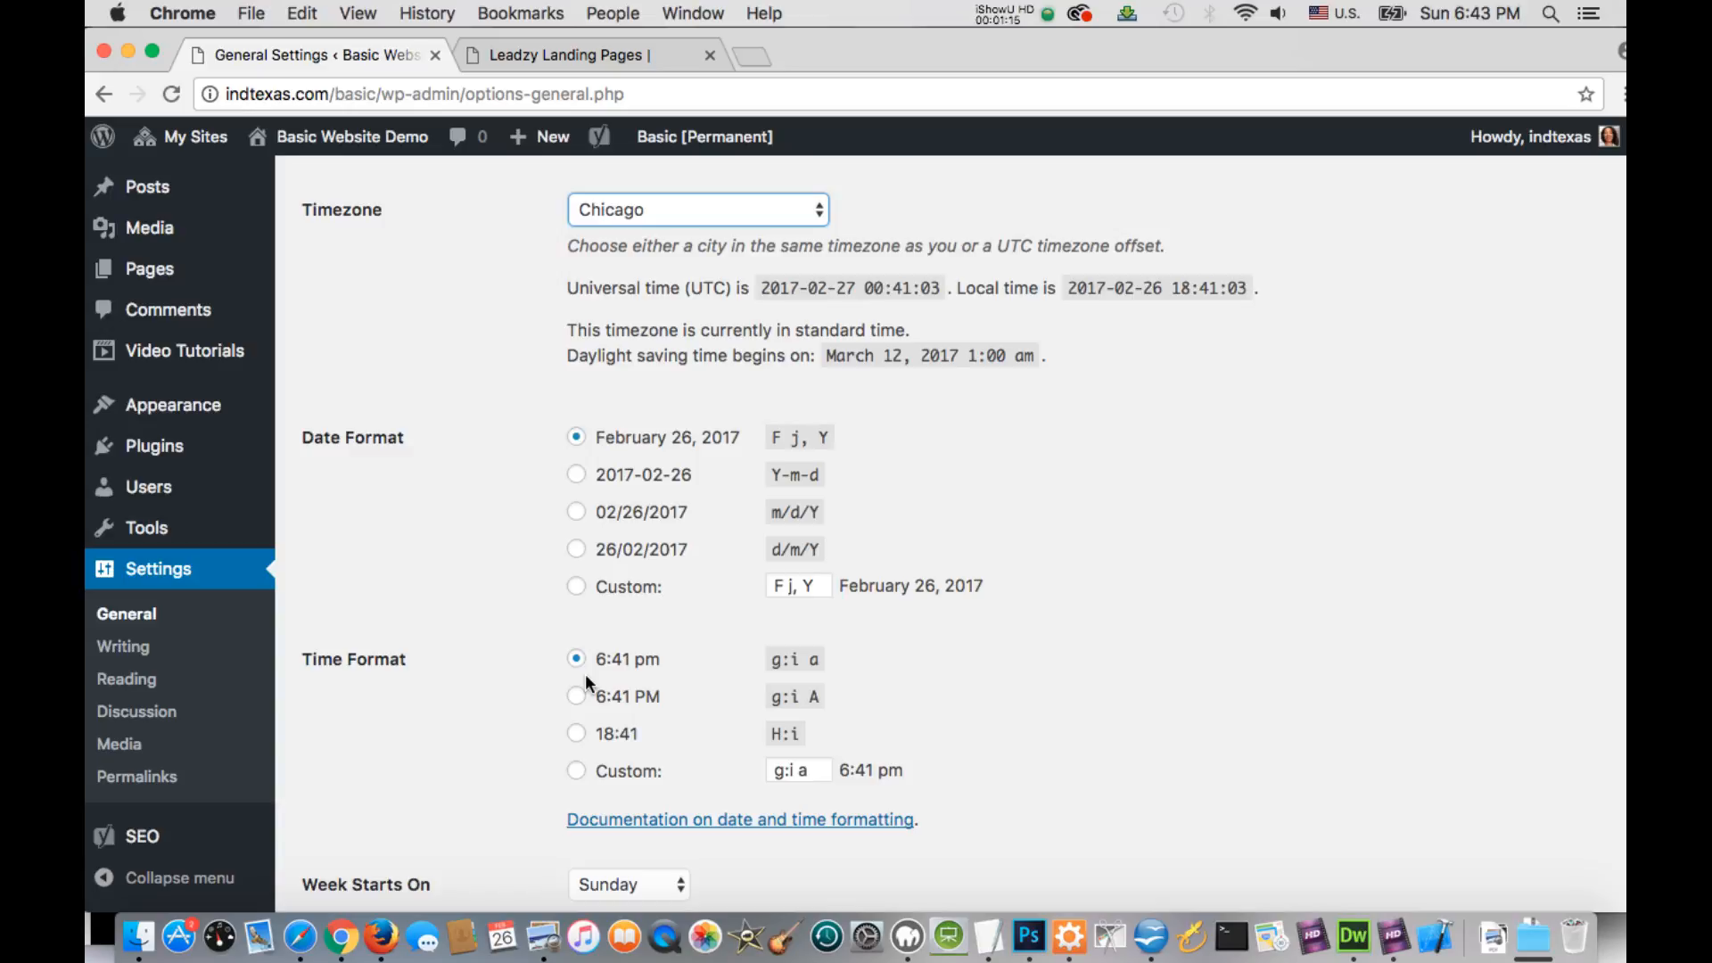
scroll(585, 672, "down", 5)
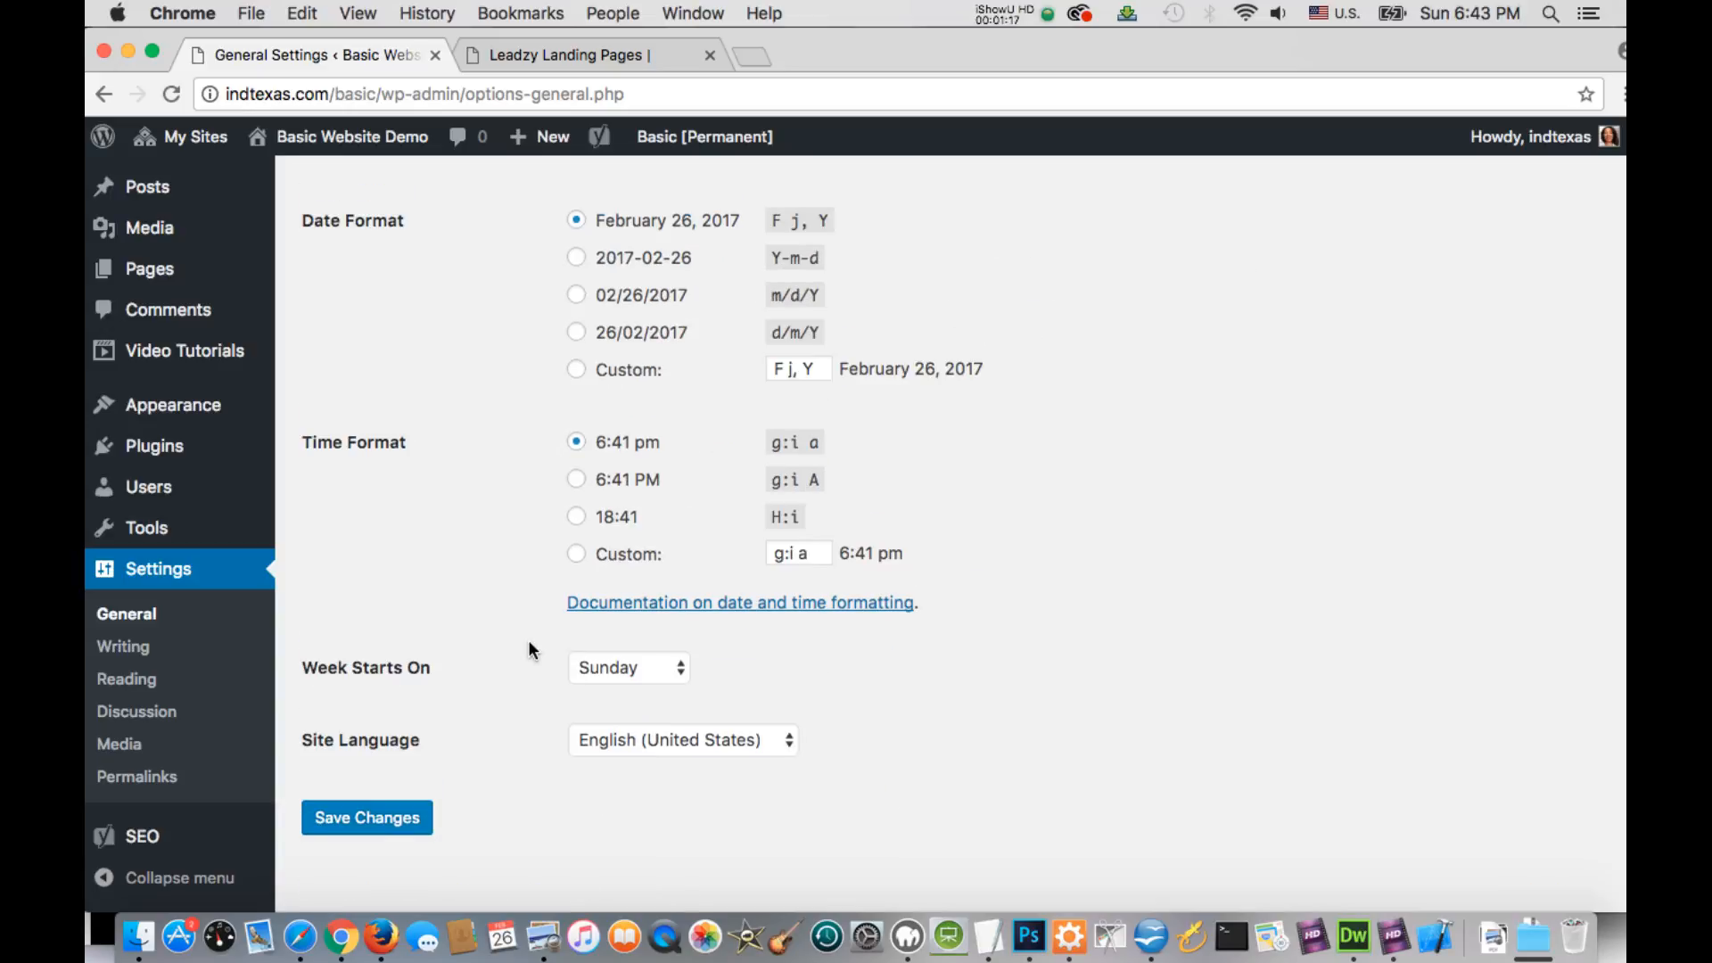
scroll(528, 649, "down", 1)
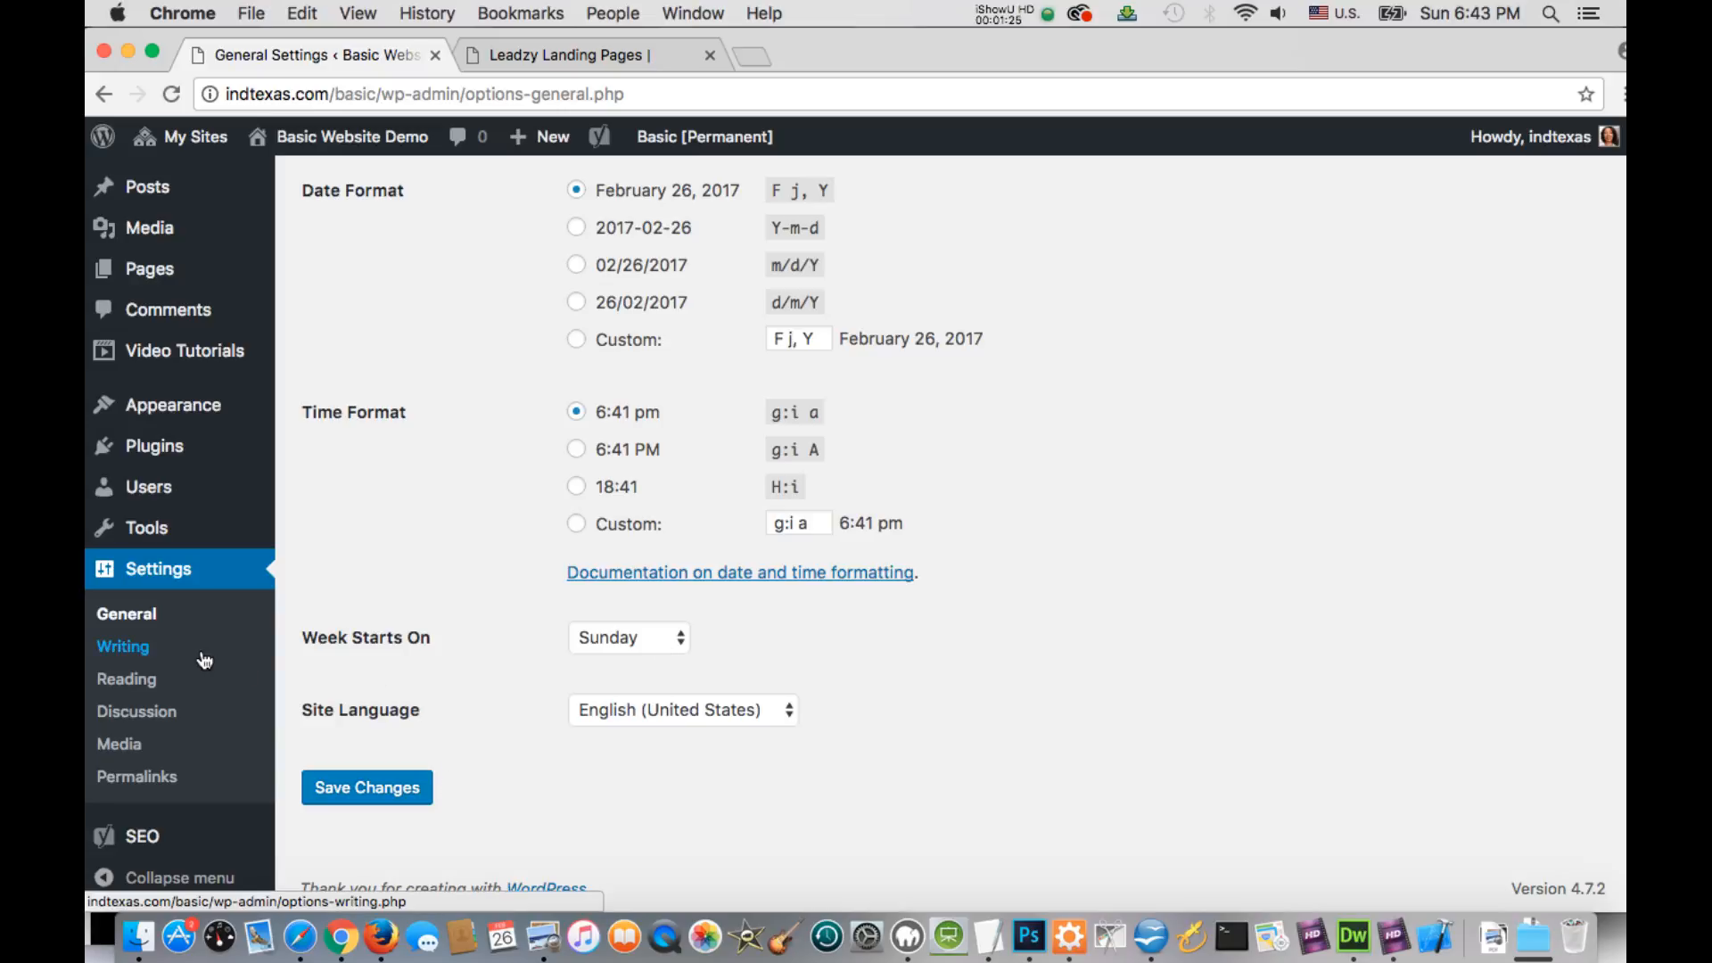
In the Writing settings, set the default post category to Articles and save the changes
left_click(126, 648)
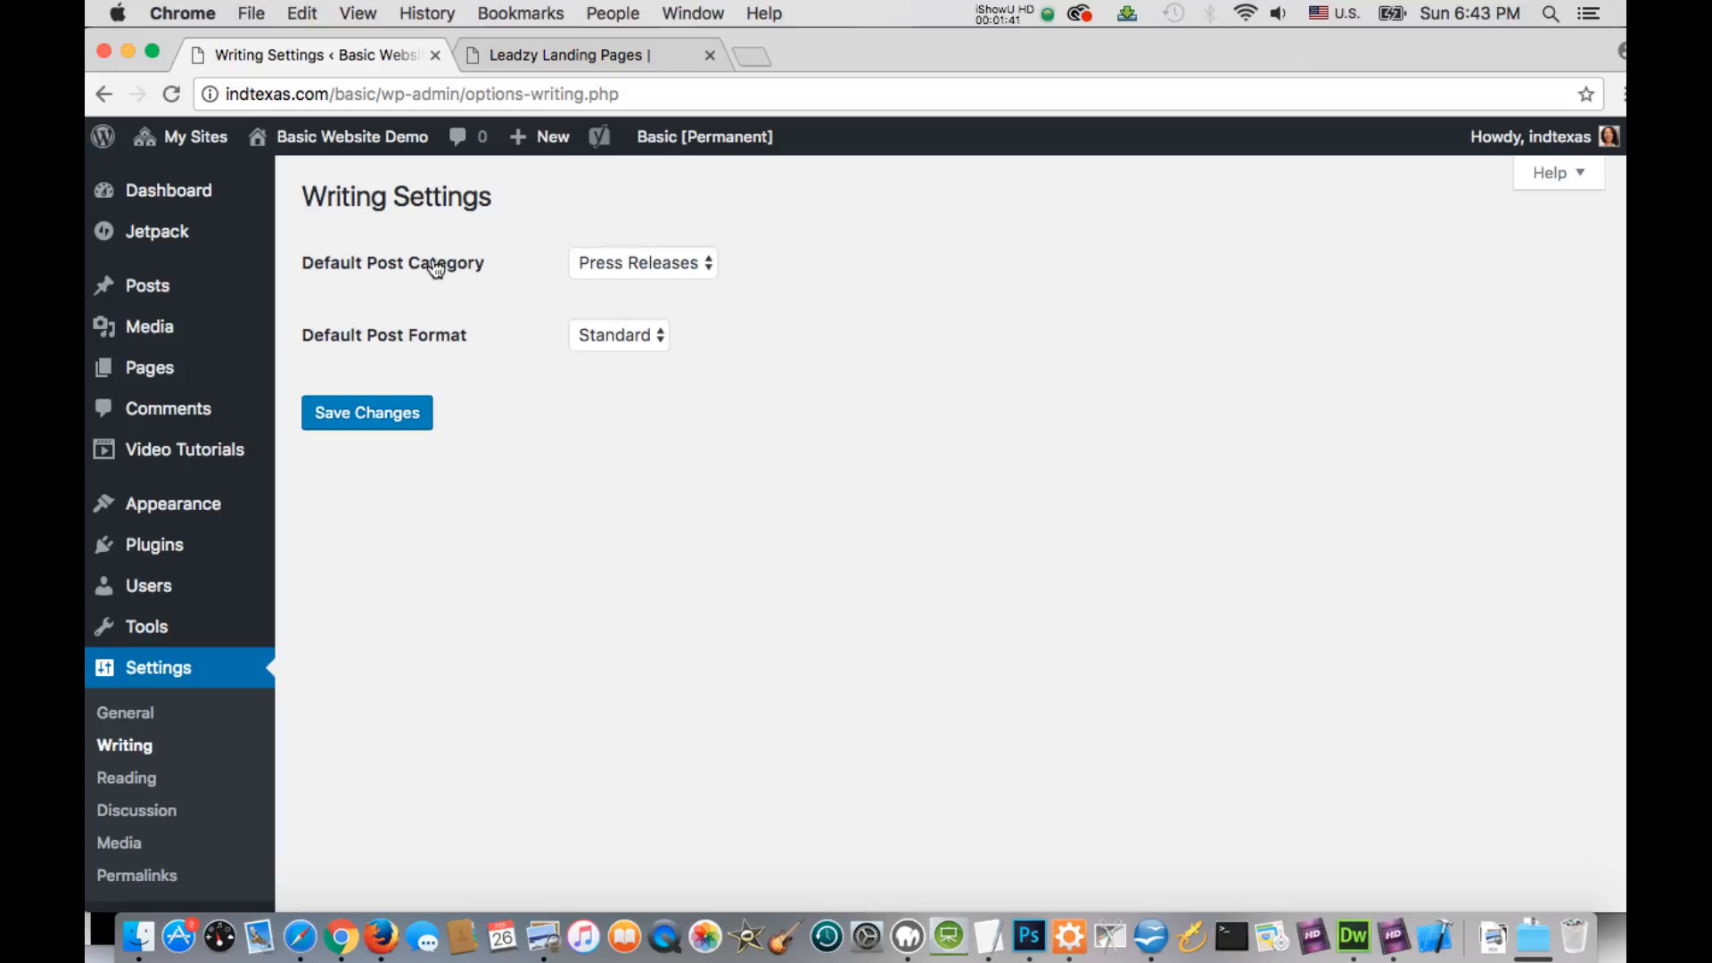
left_click(708, 265)
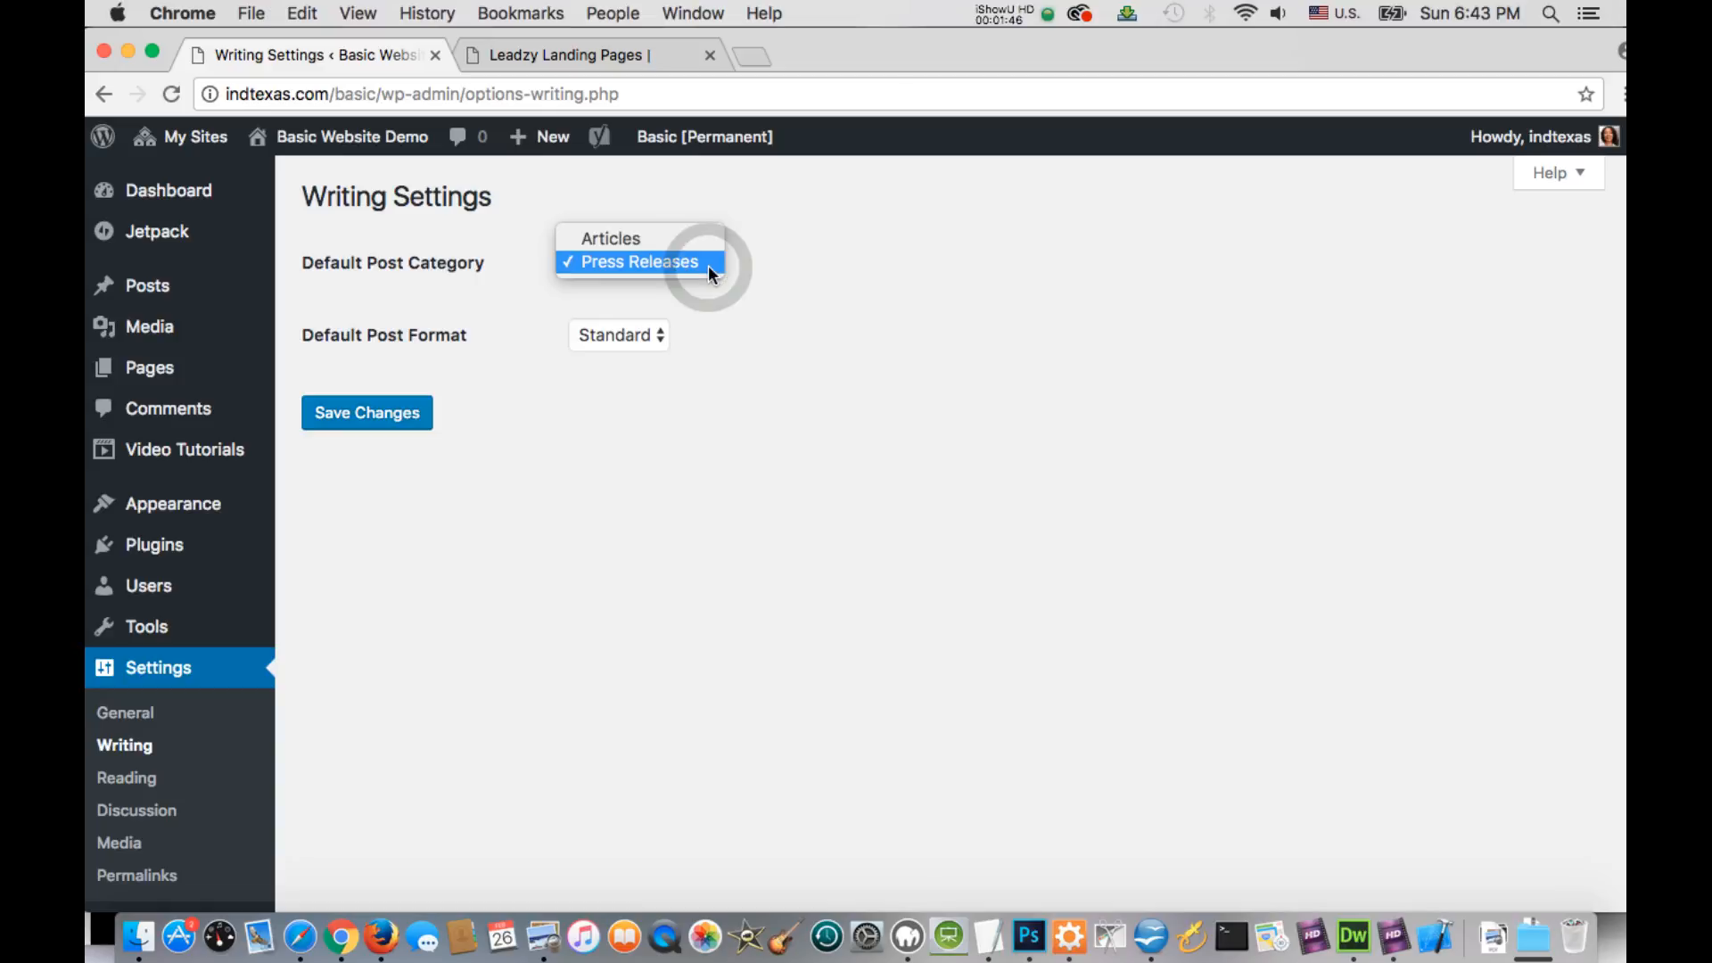
left_click(681, 239)
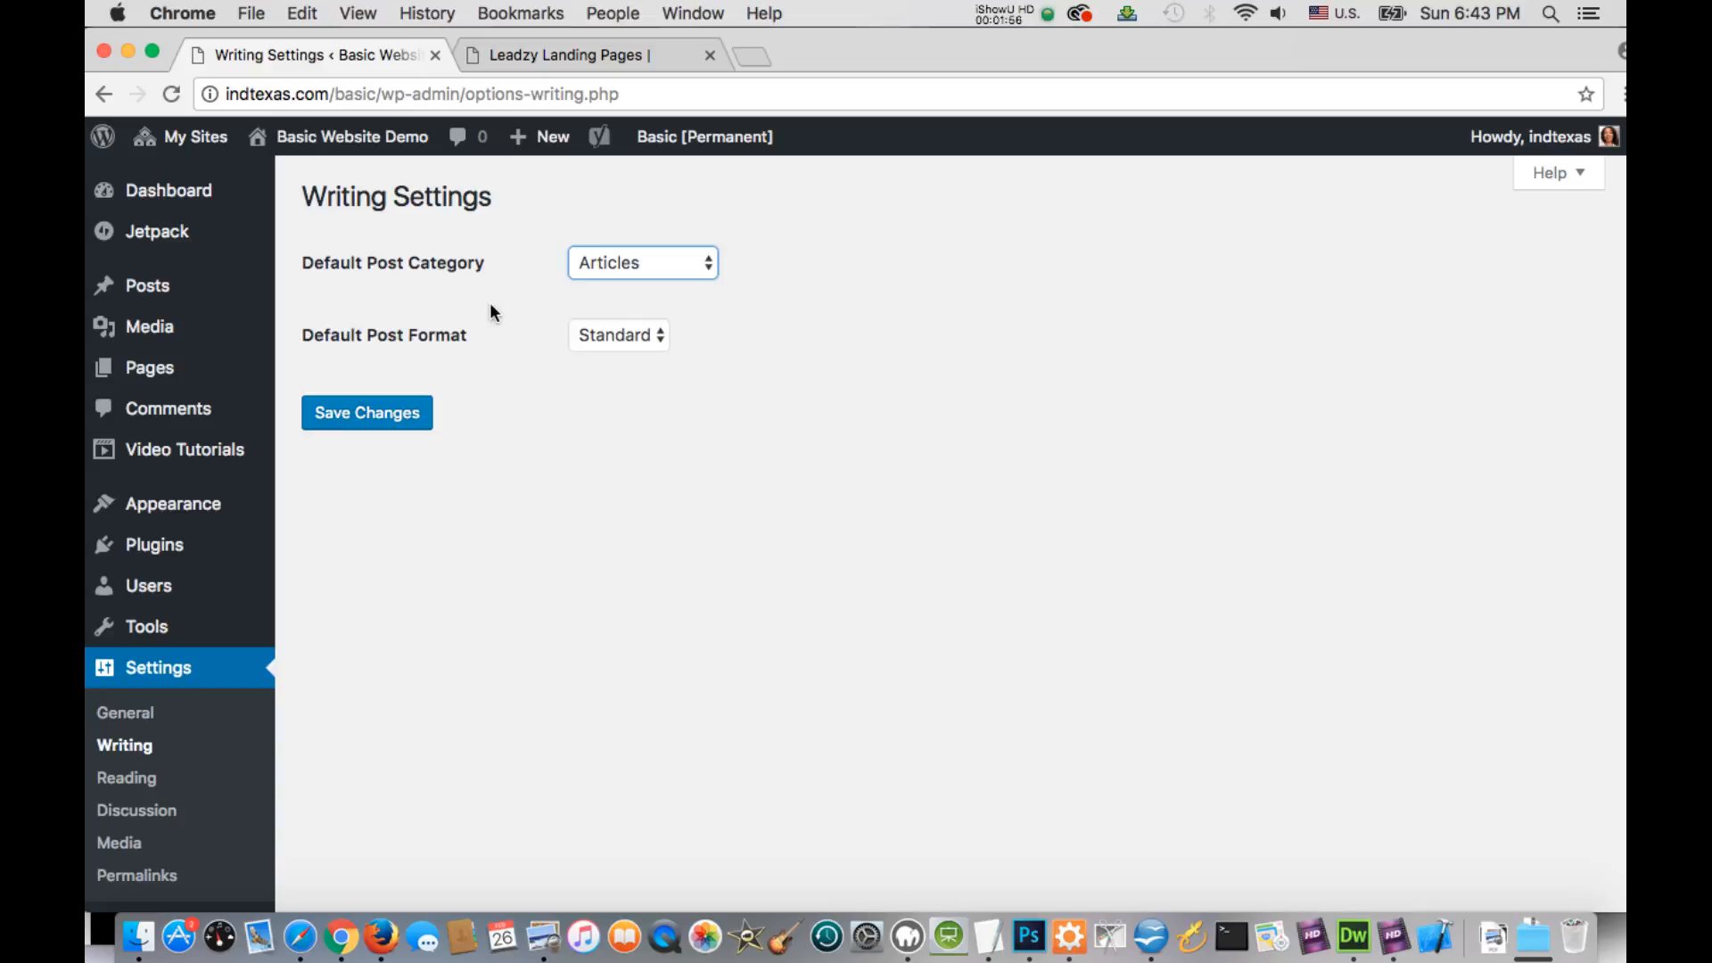
left_click(387, 419)
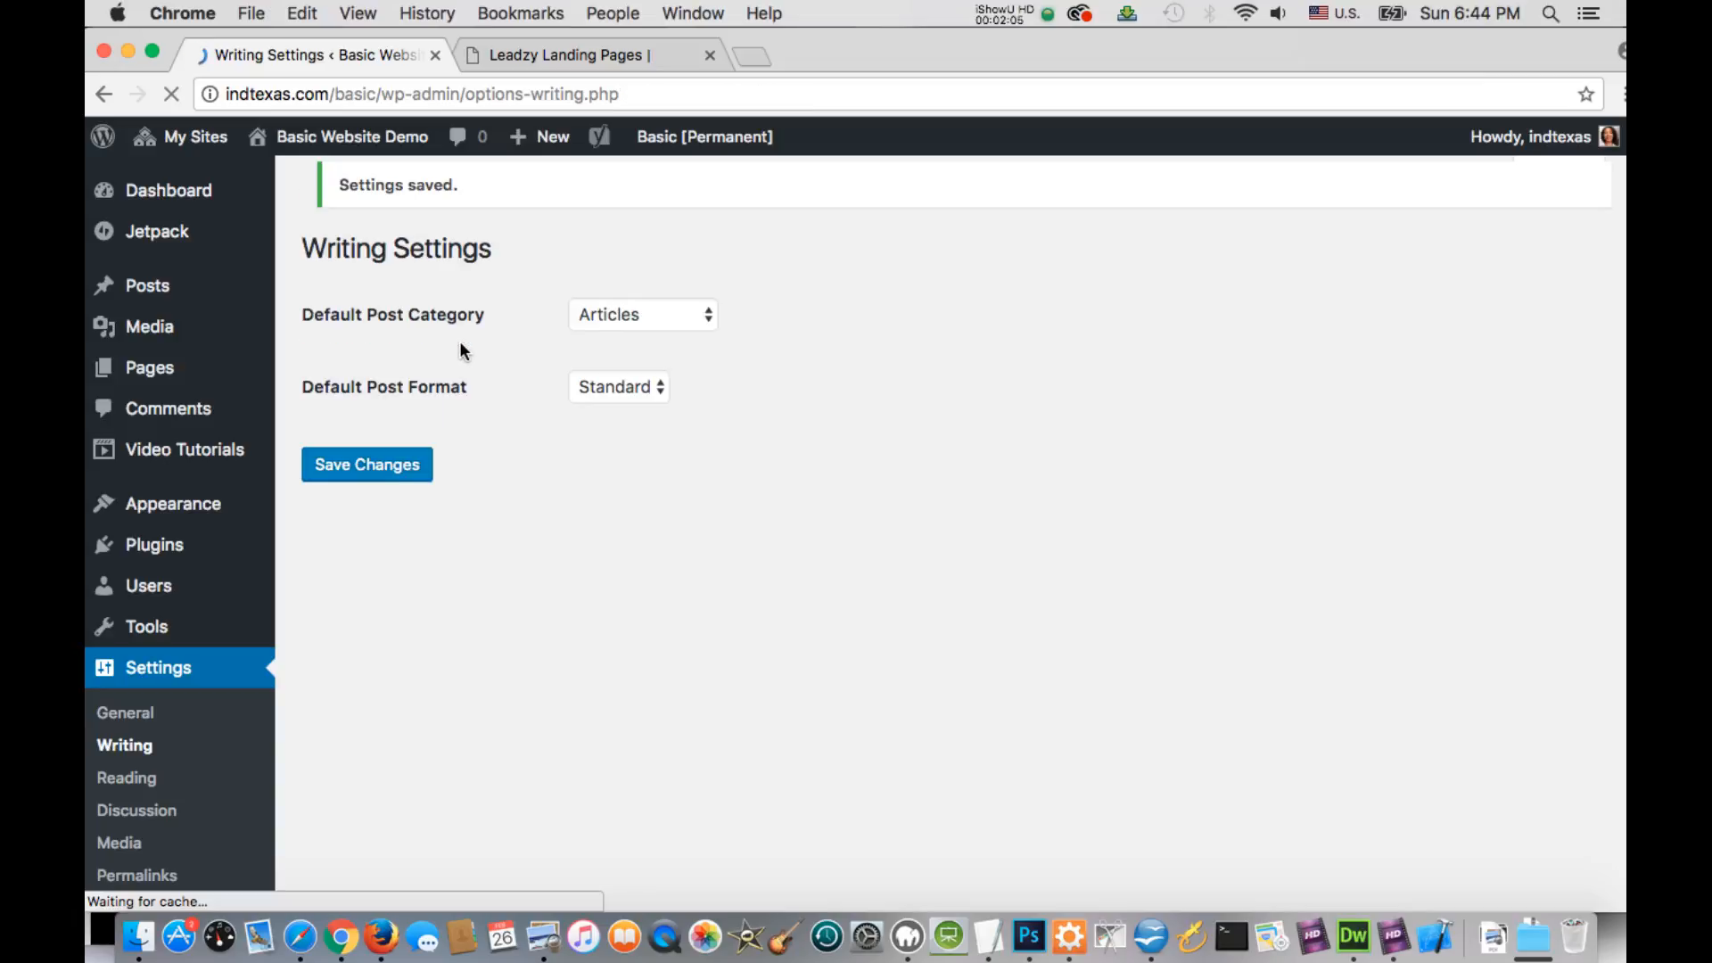
Open the Reading settings and set the front page to display a static page
left_click(133, 786)
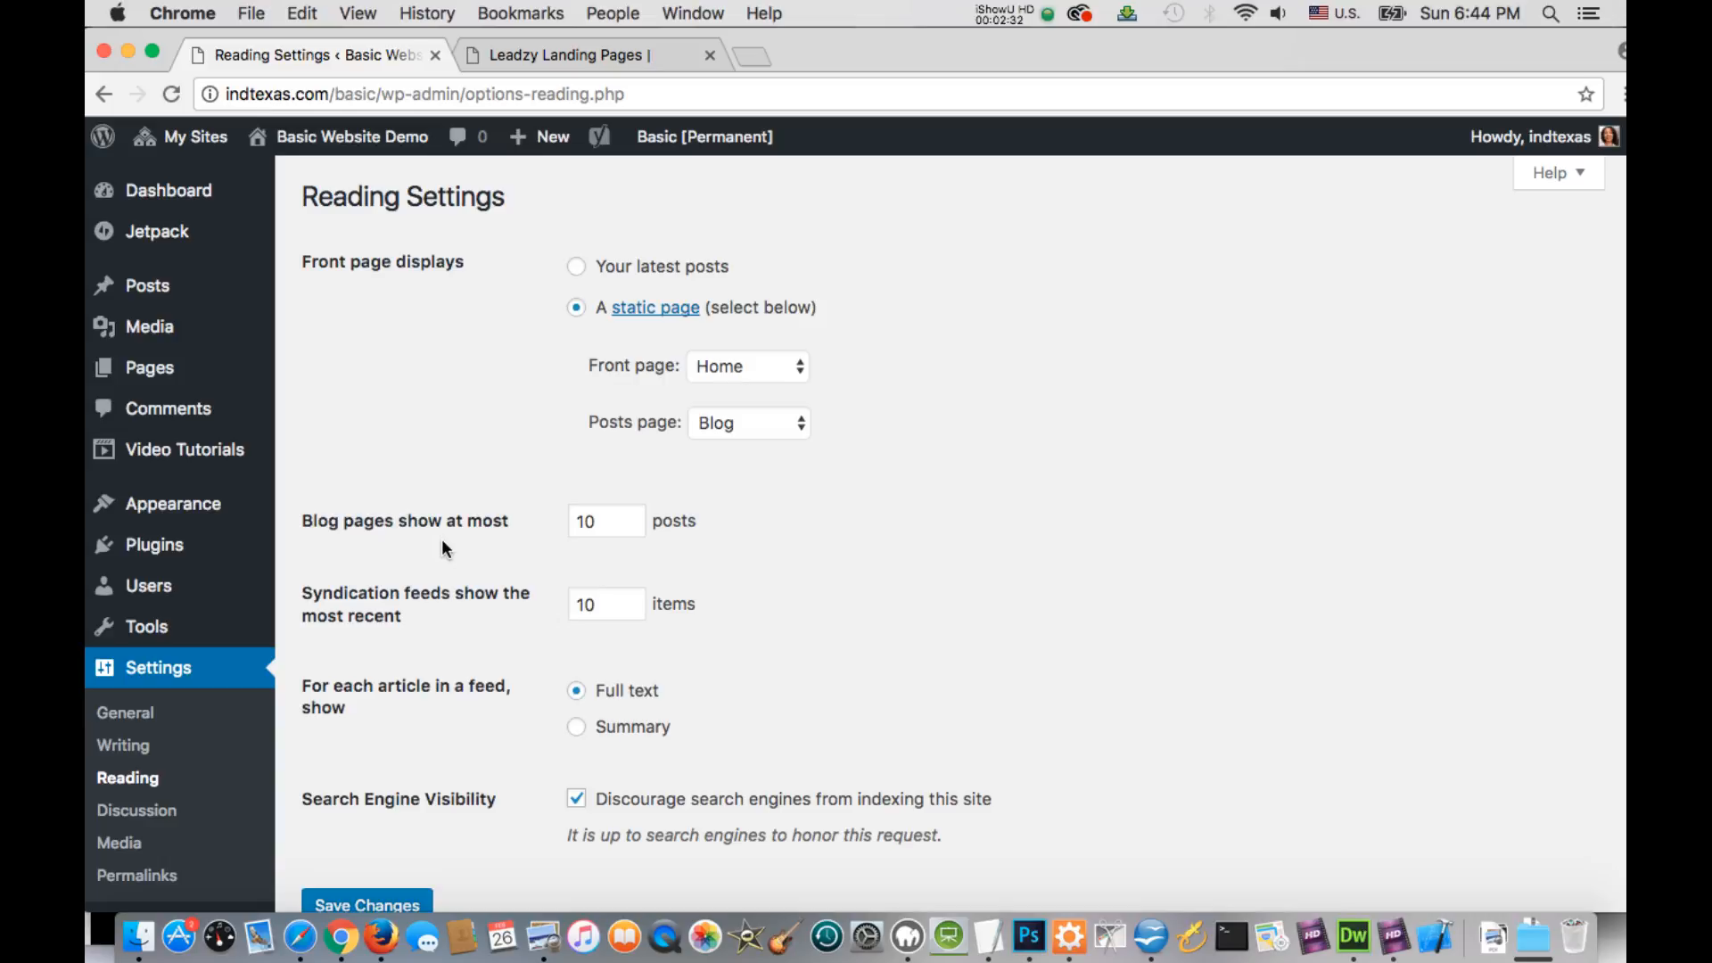
left_click(577, 266)
left_click(571, 306)
left_click(572, 309)
Check which pages can be assigned as the front page and the posts page
left_click(800, 373)
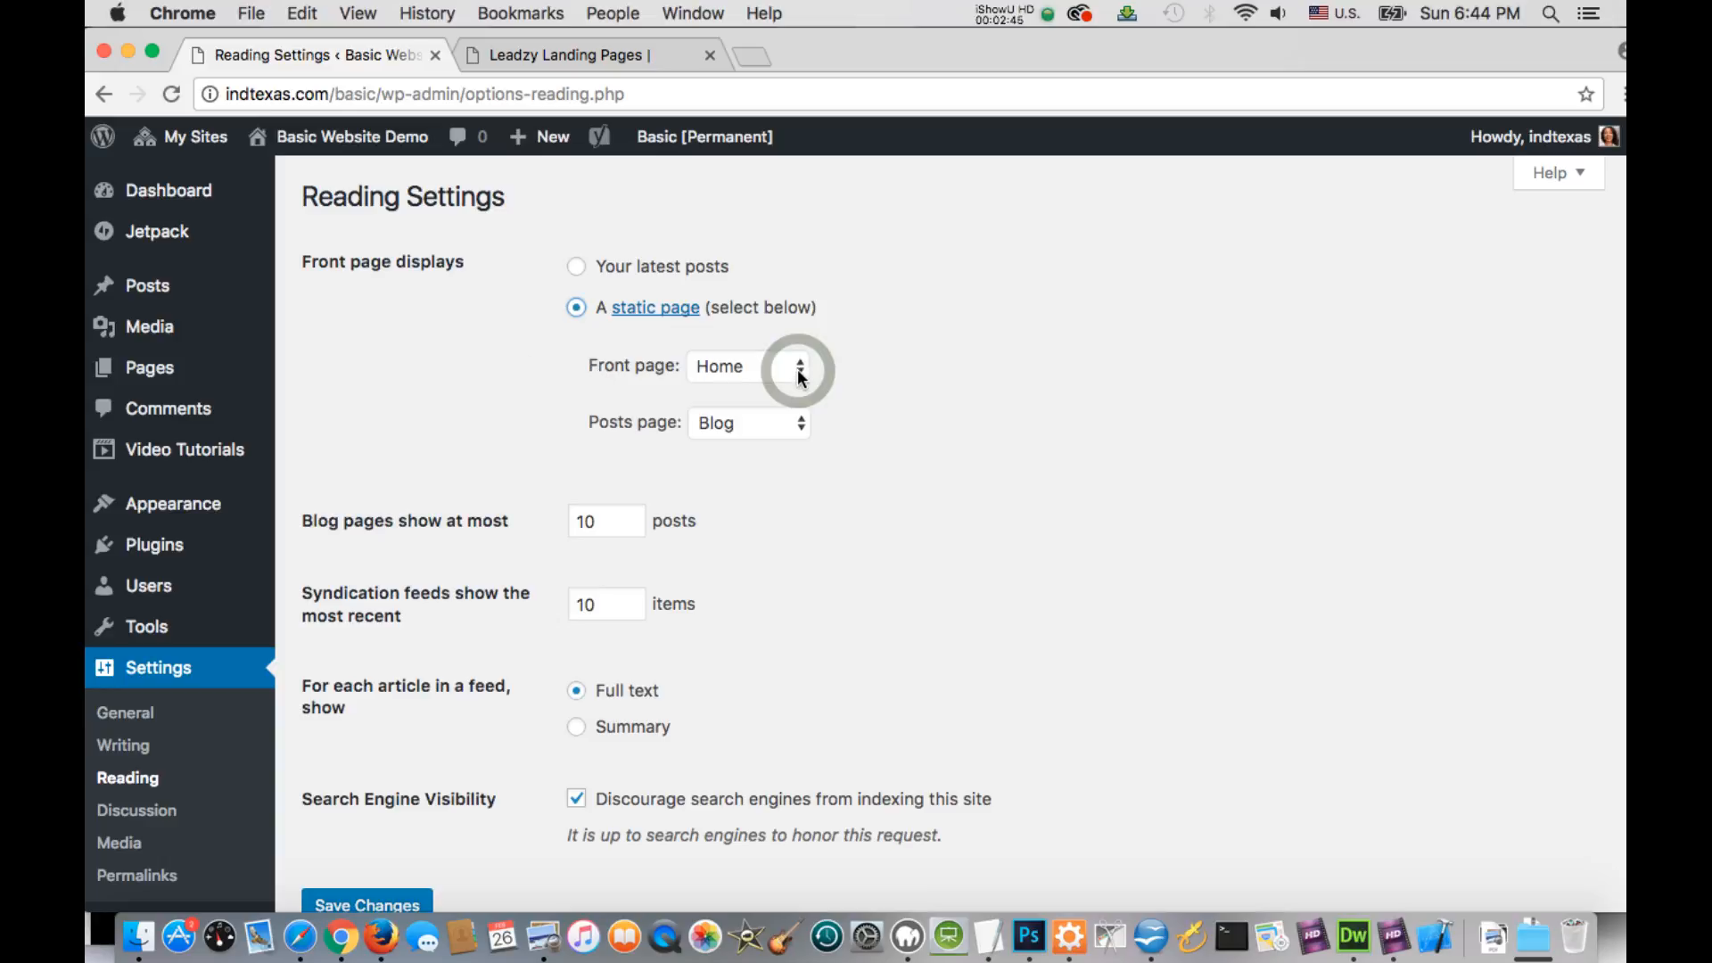
left_click(800, 373)
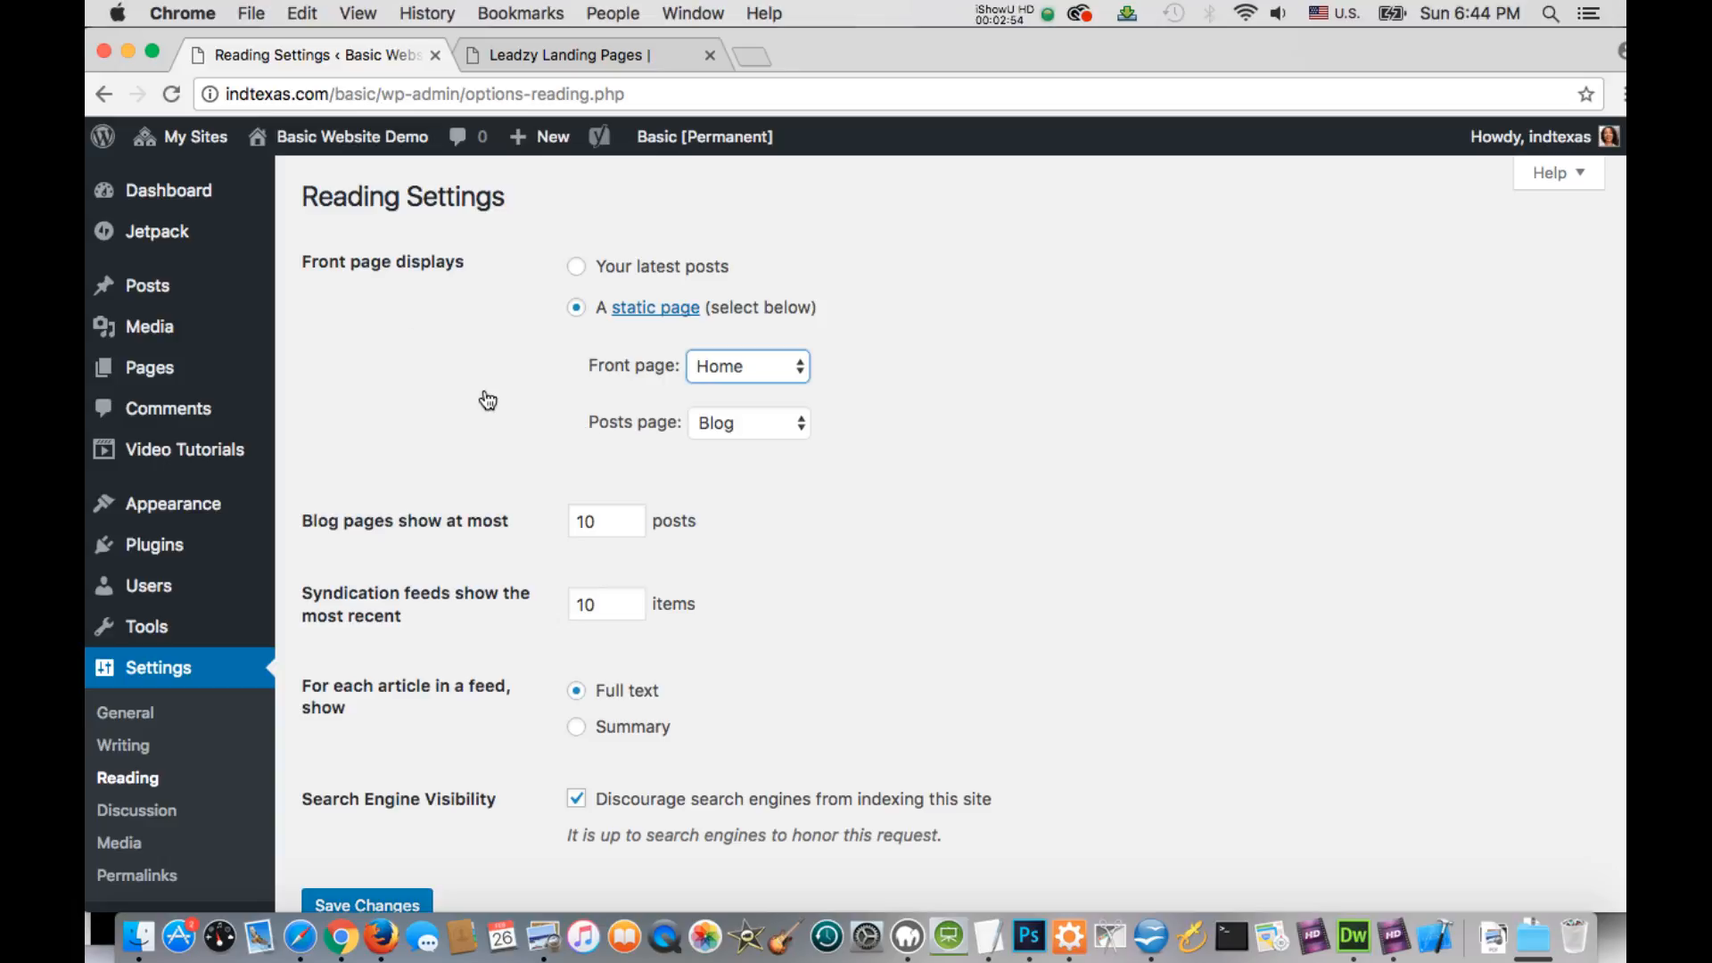
left_click(802, 426)
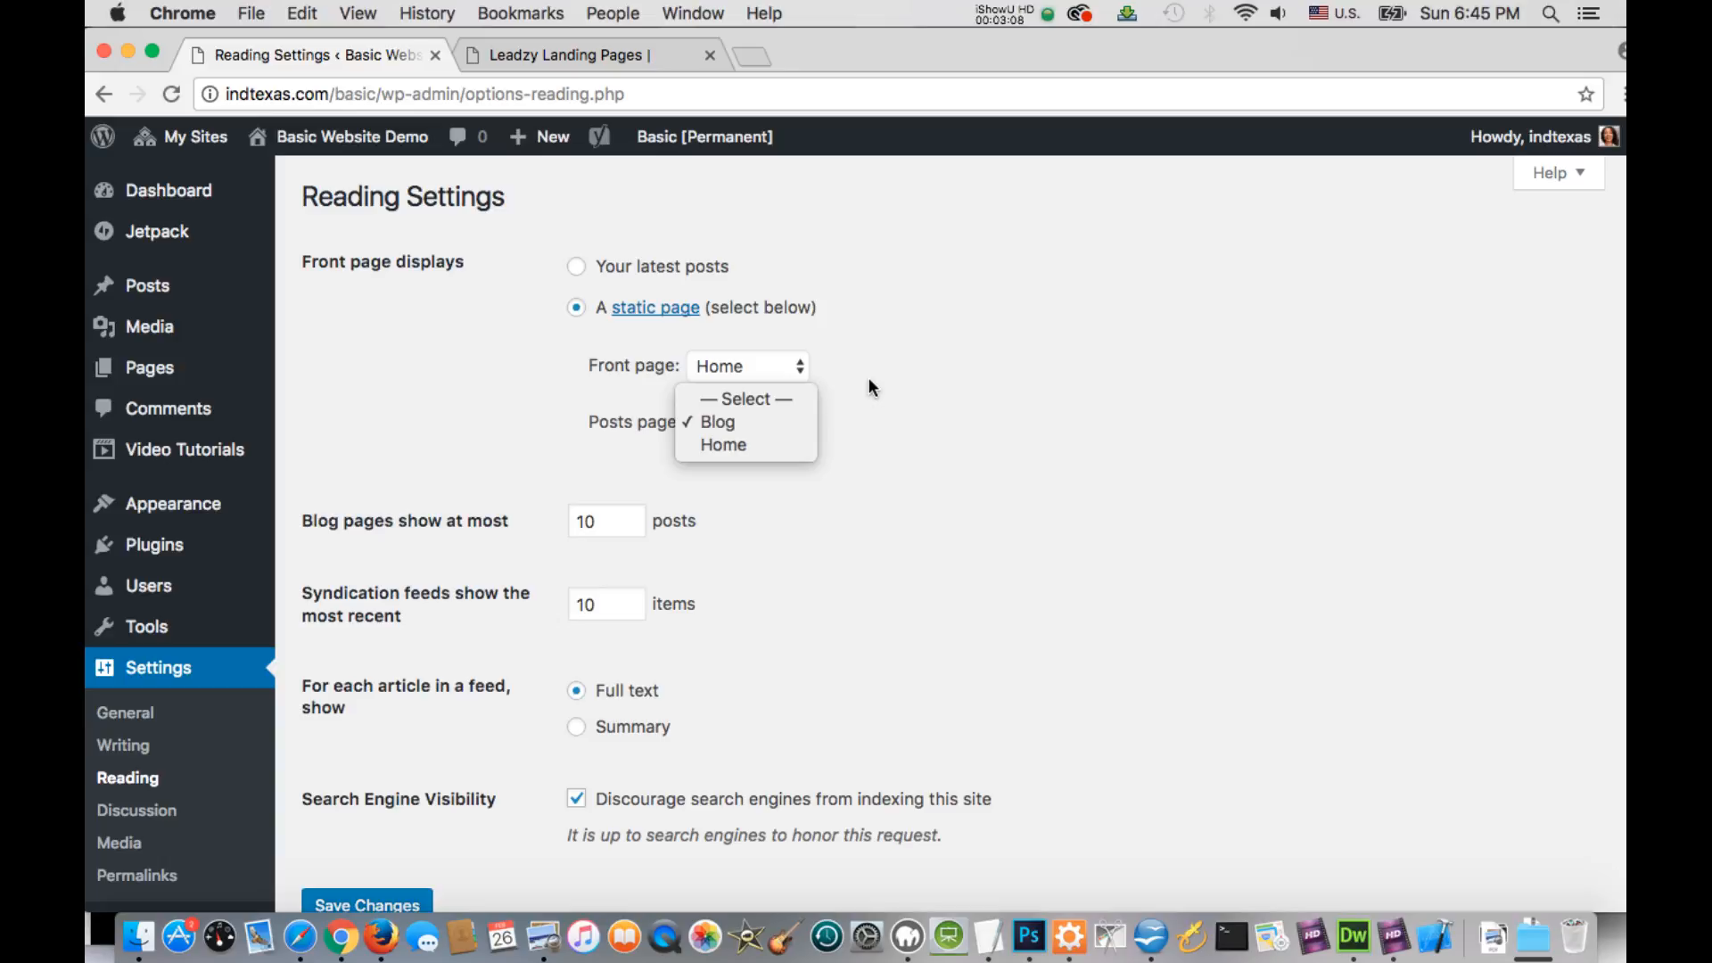
left_click(567, 448)
mouse_move(147, 290)
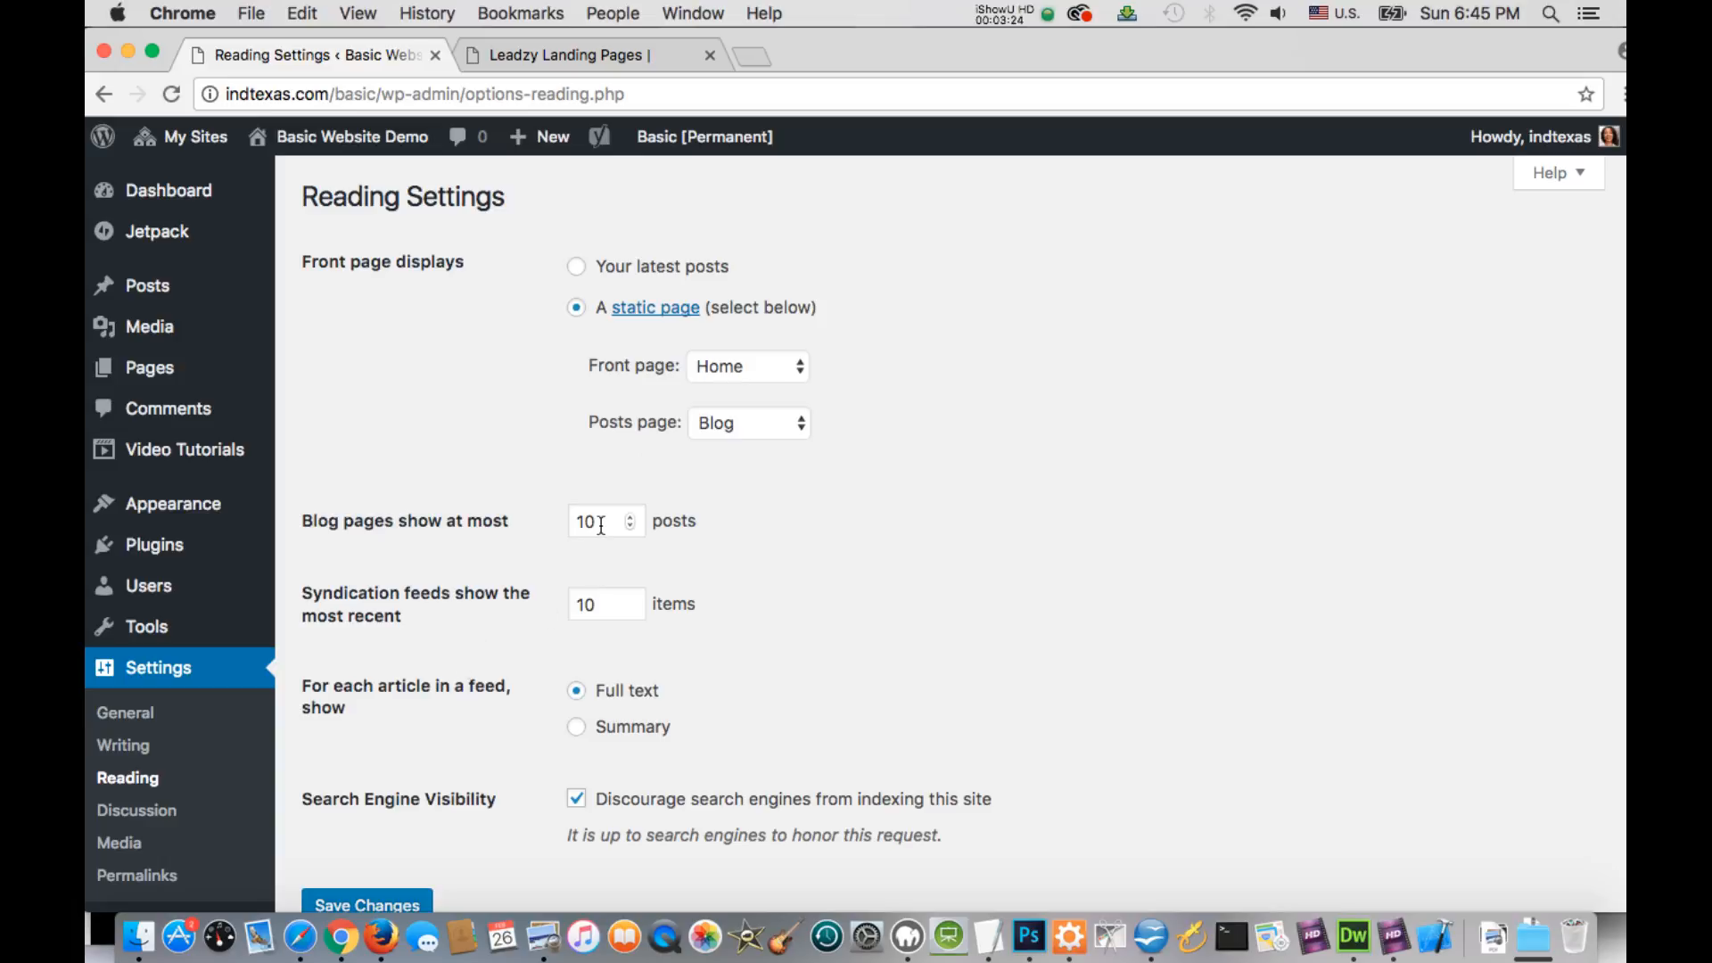
Review the blog post limit, syndication feed and search engine visibility options in the Reading settings
scroll(499, 585, "down", 1)
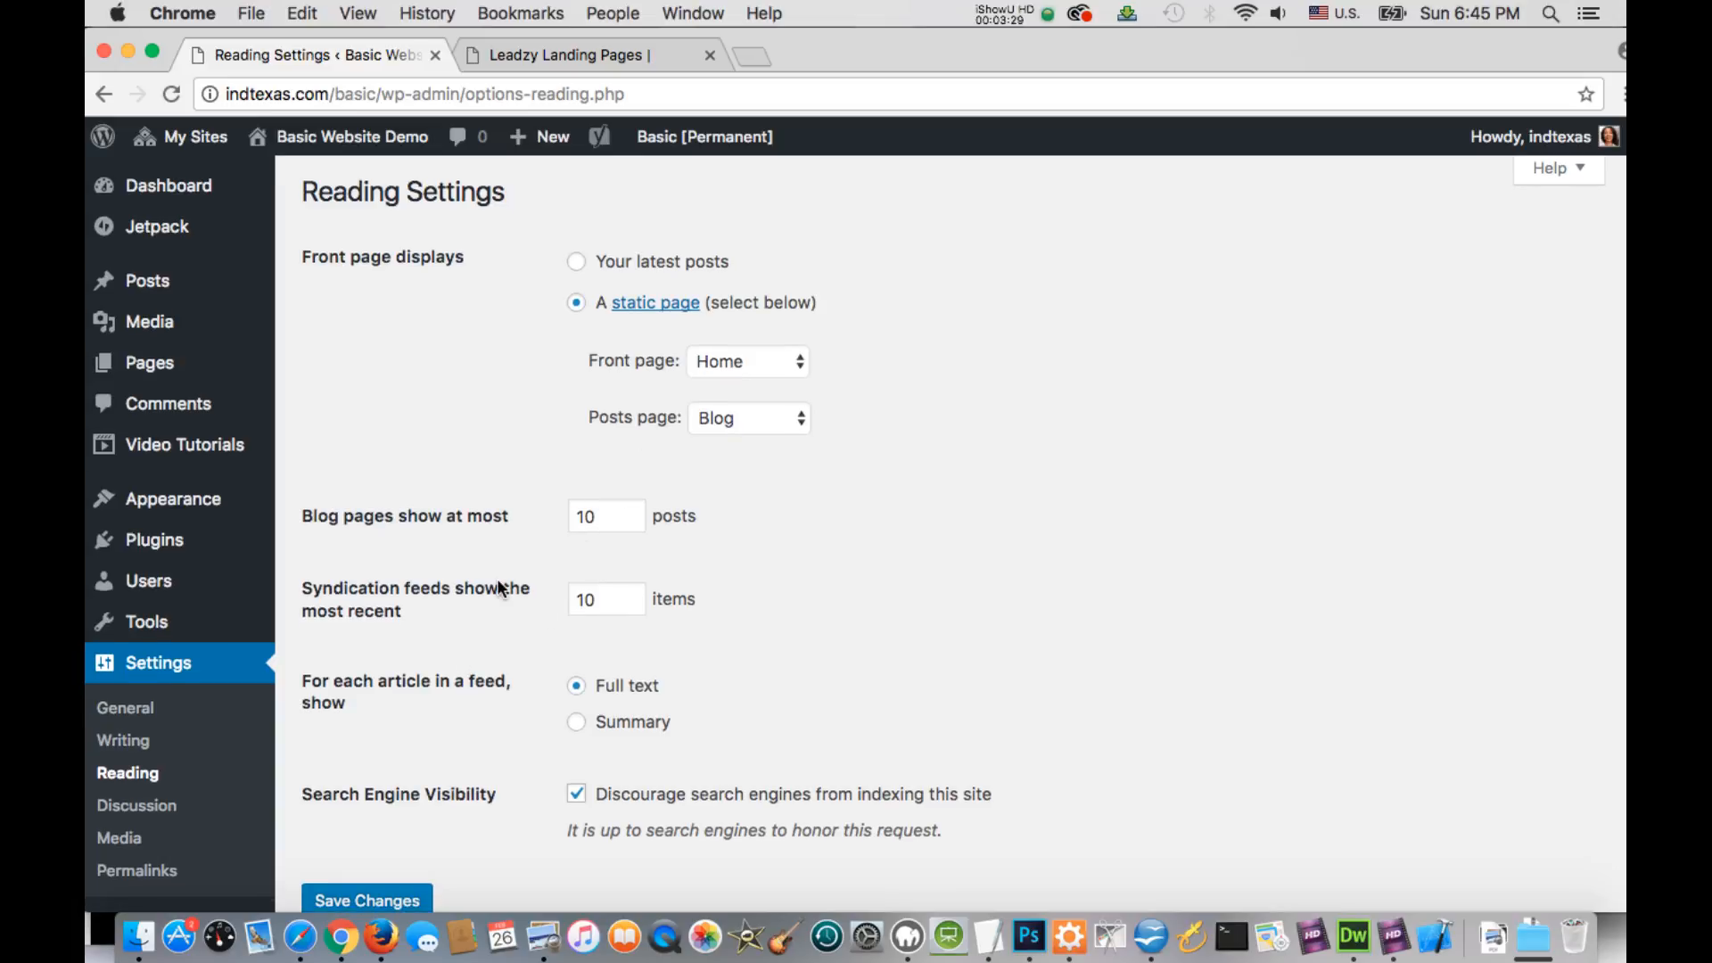
scroll(498, 586, "up", 1)
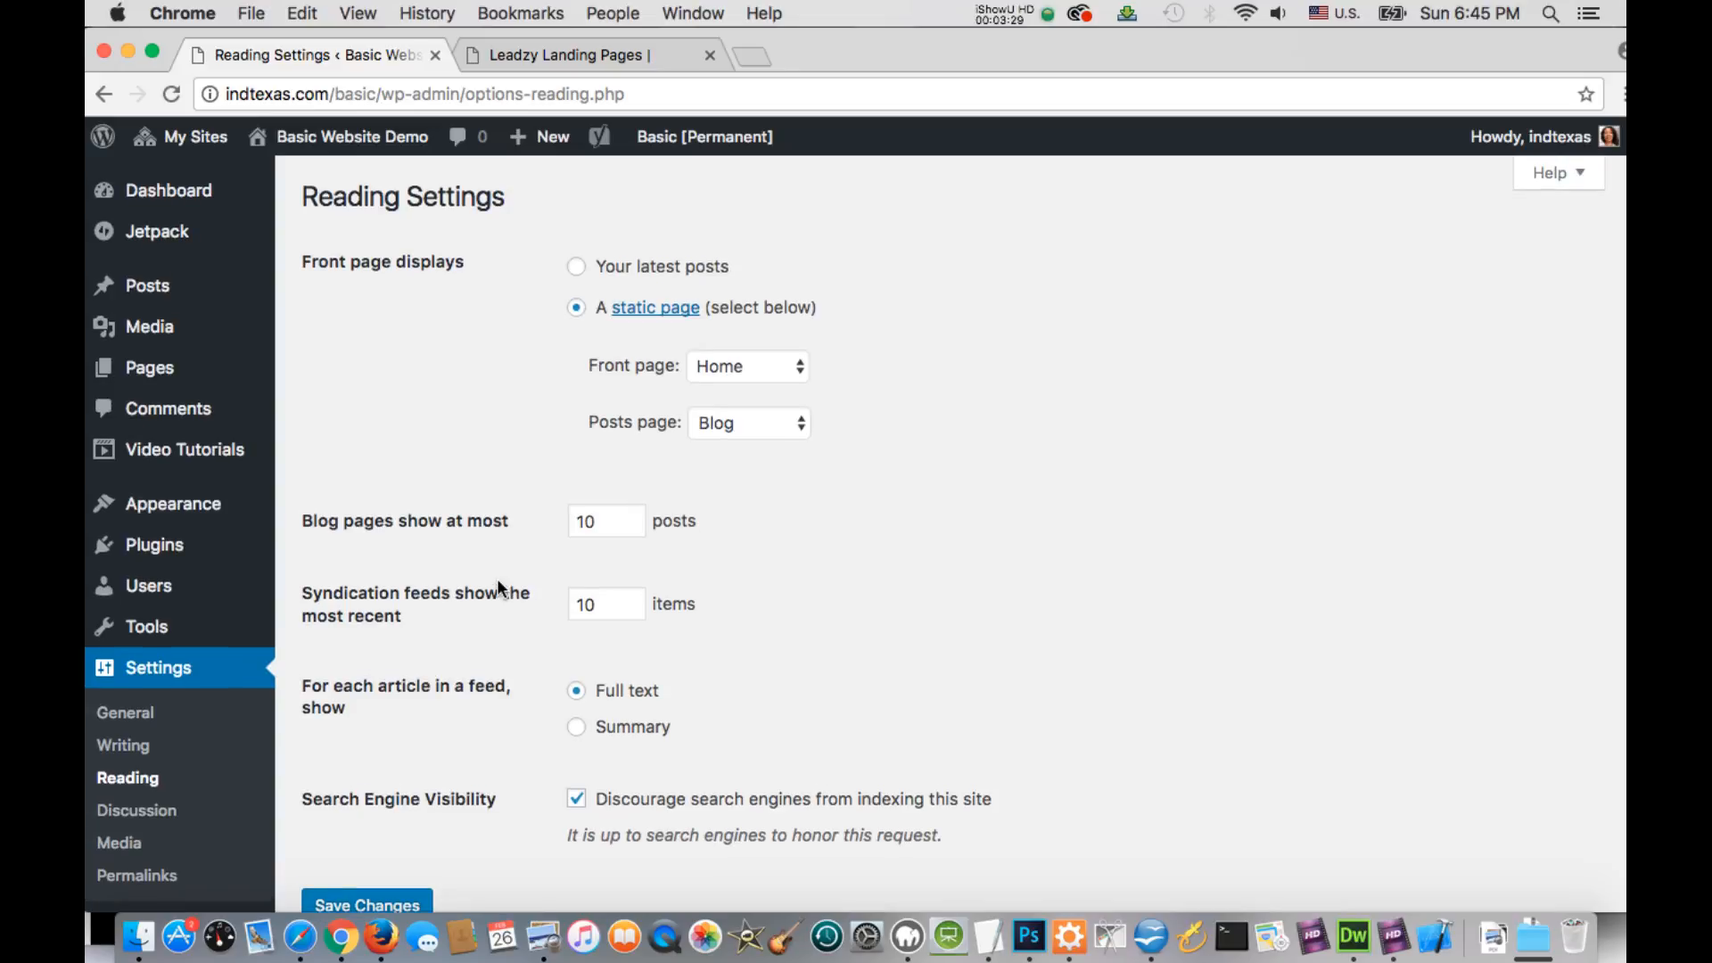
scroll(497, 581, "down", 5)
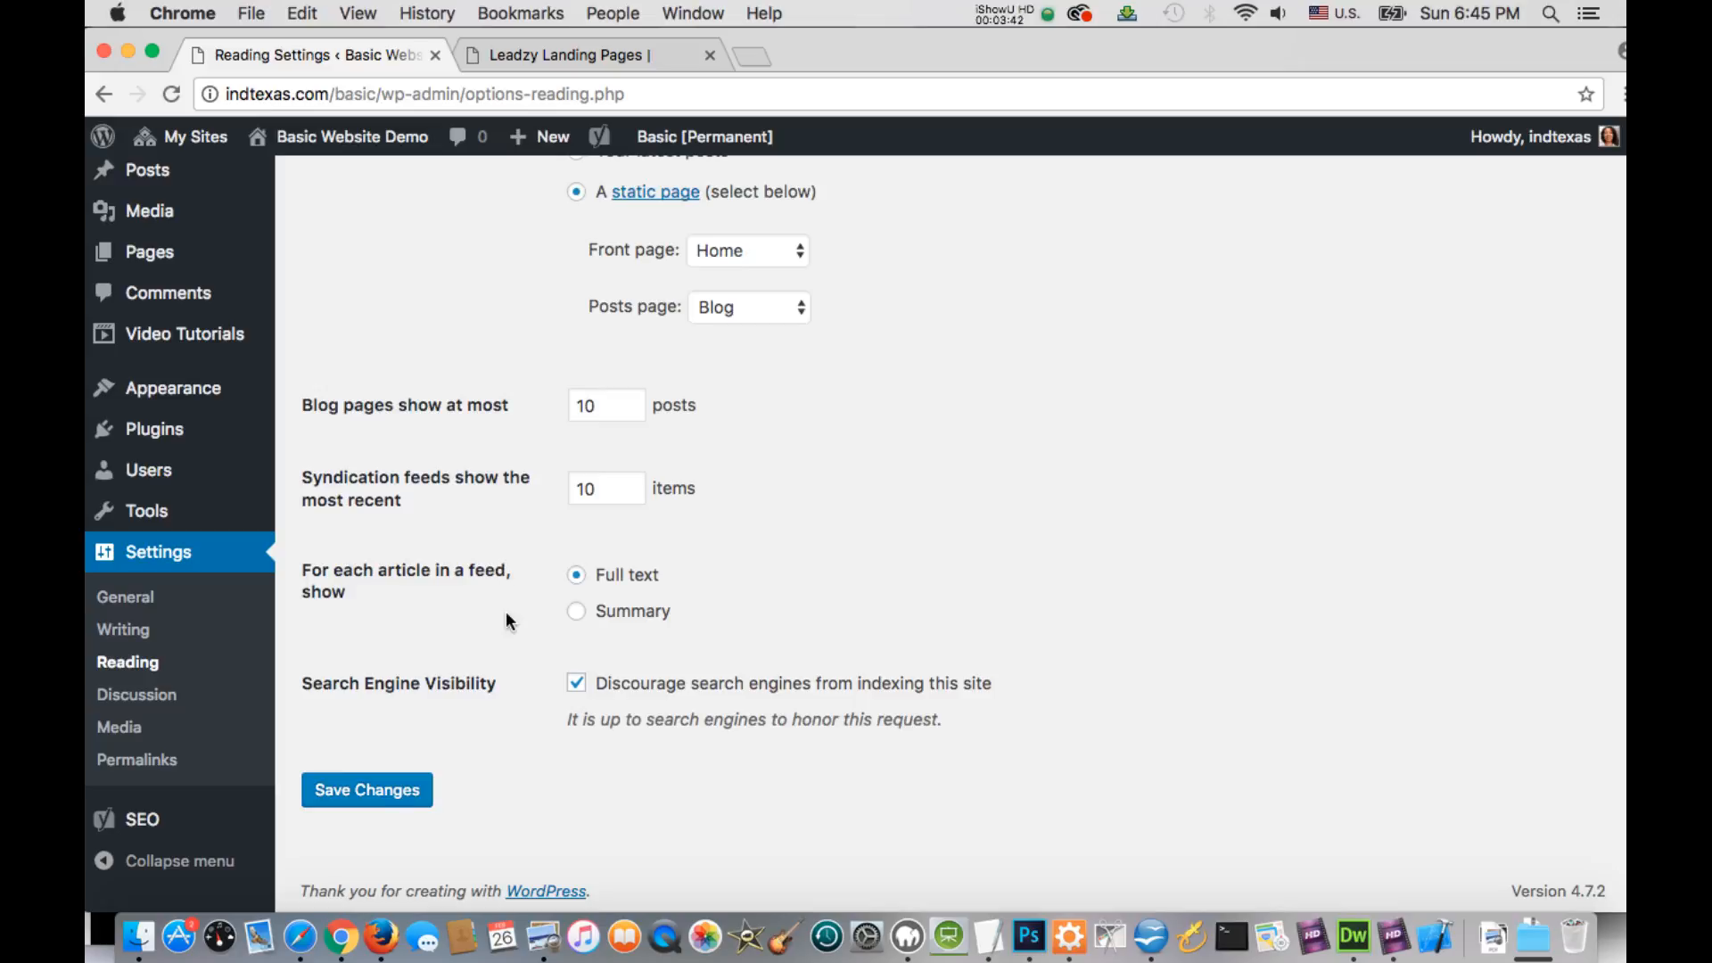
scroll(499, 590, "down", 1)
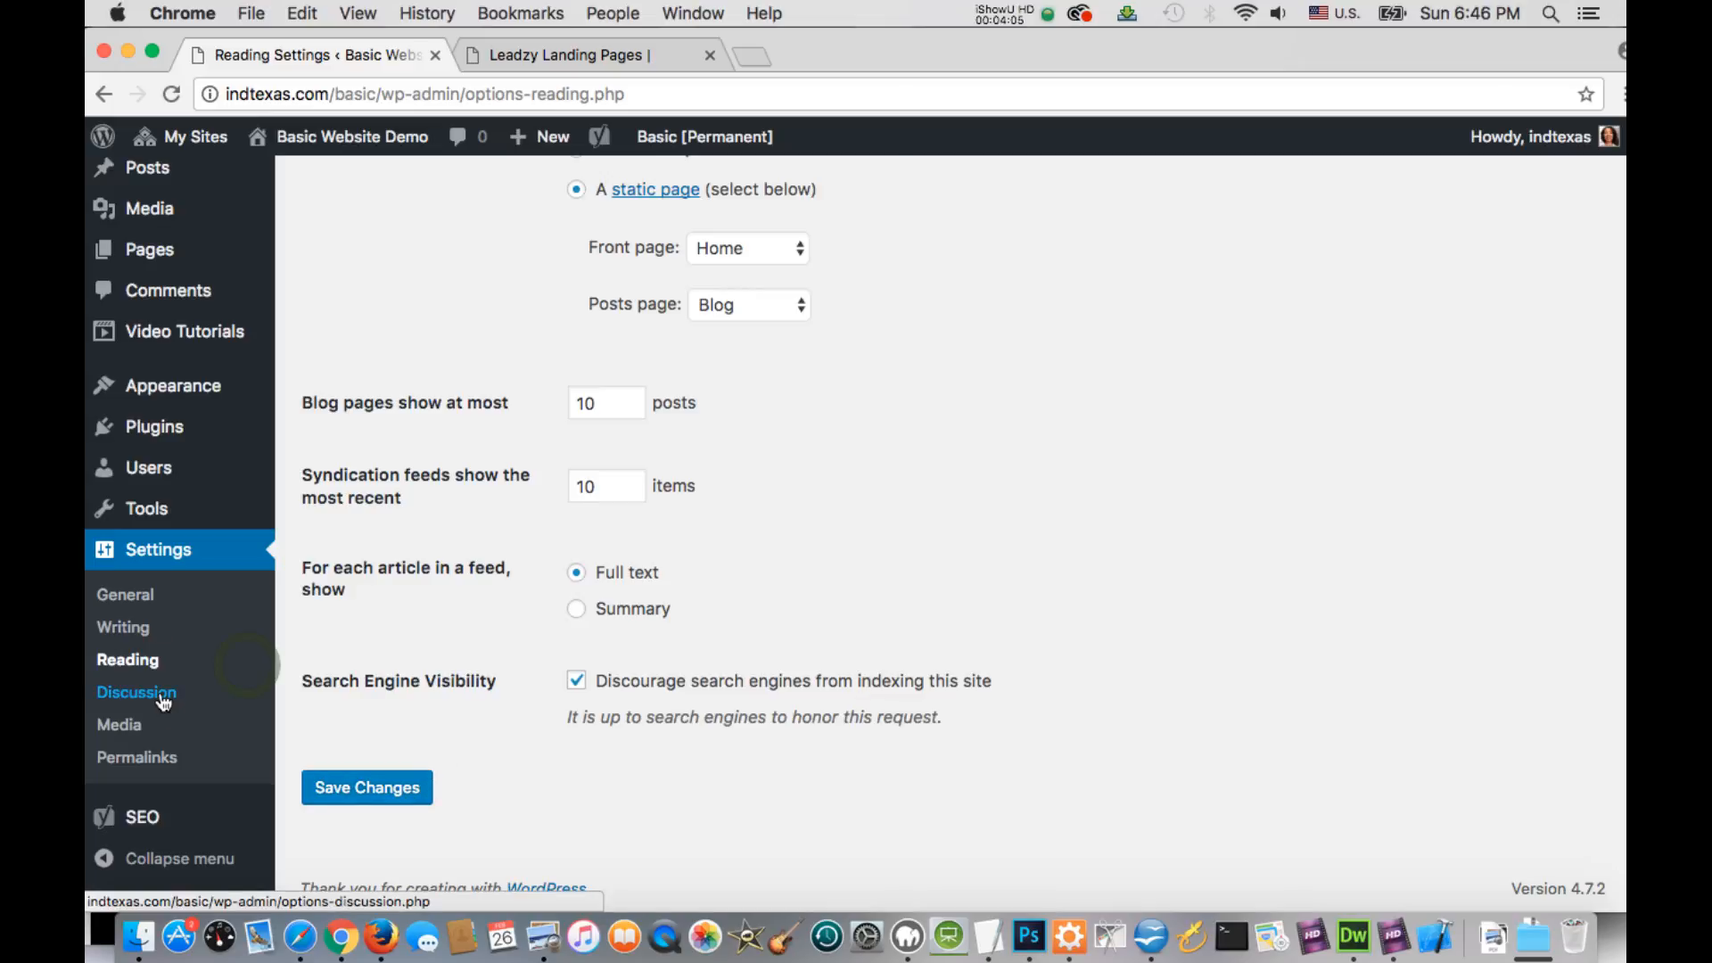
Open the Discussion settings and review the comment, email notification, moderation, blacklist and avatar options
left_click(254, 665)
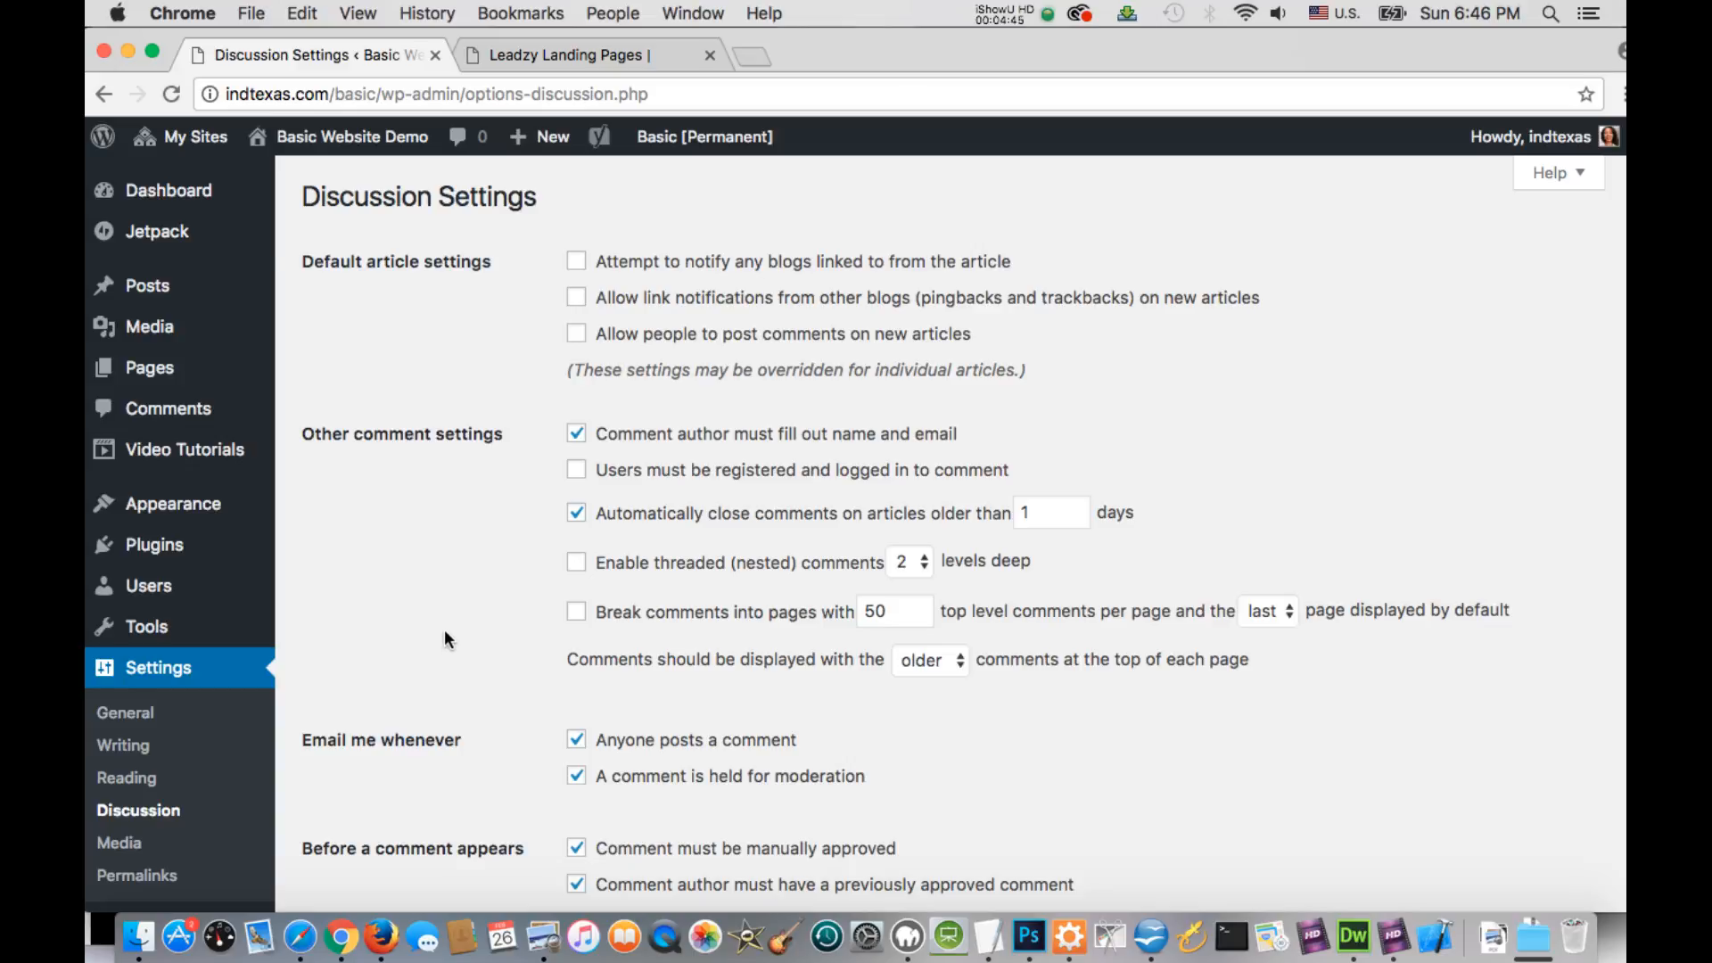
scroll(446, 633, "down", 3)
scroll(532, 276, "up", 2)
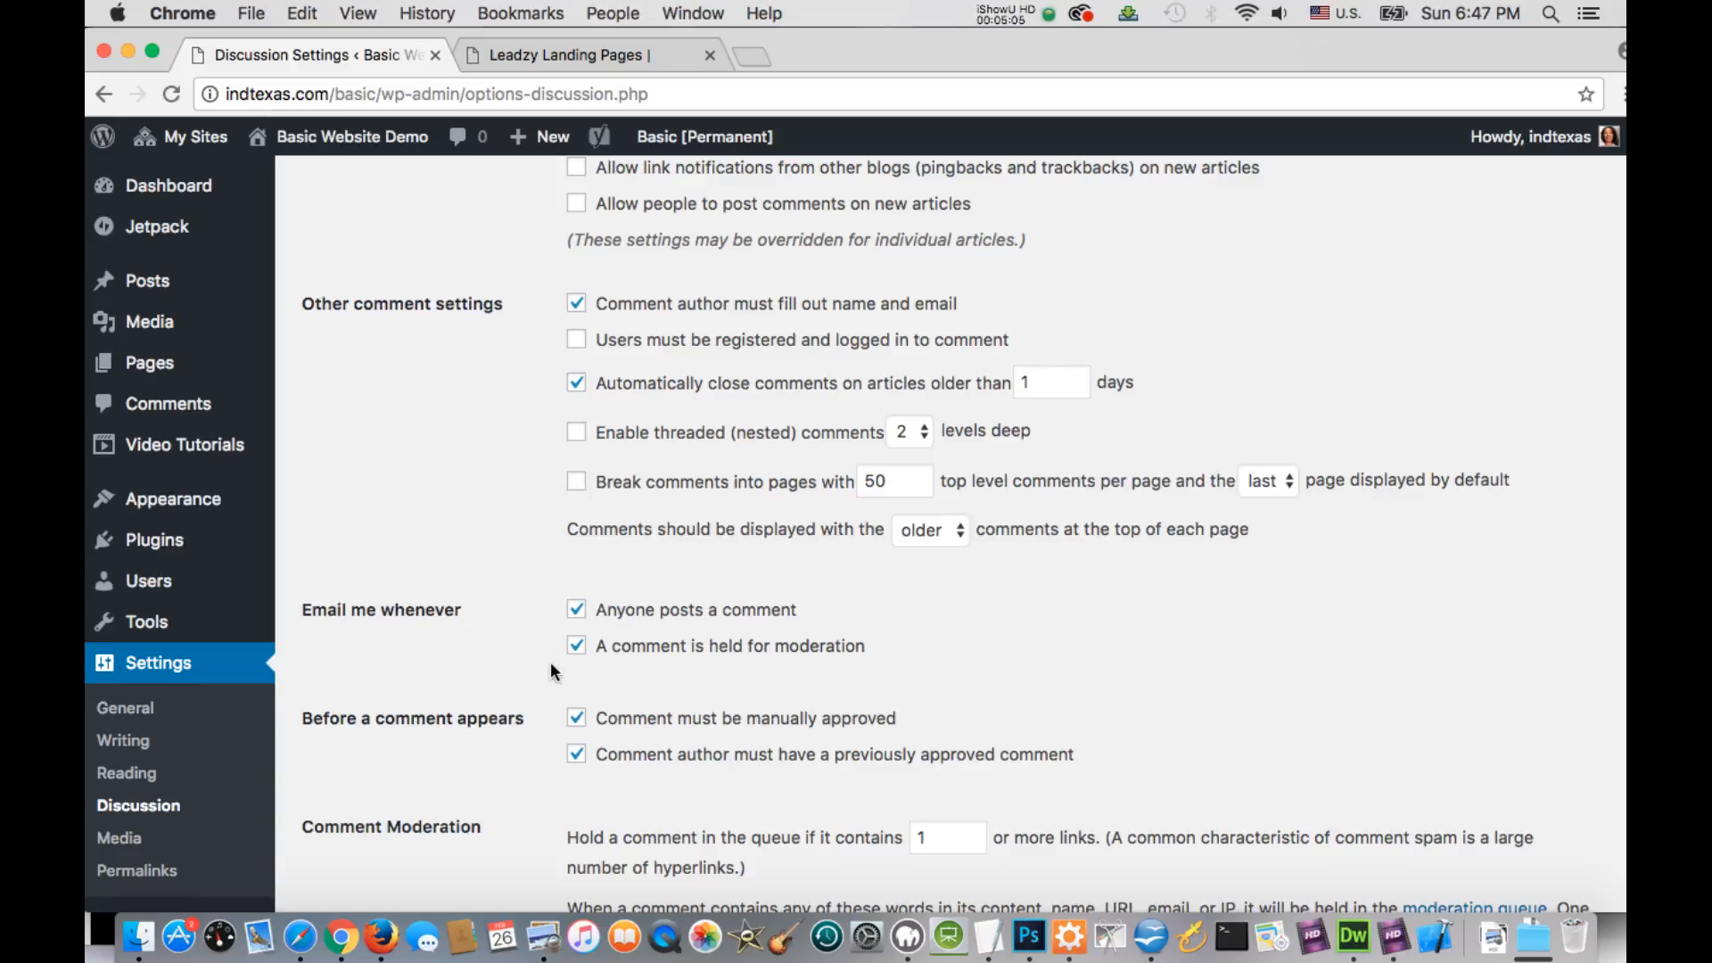
scroll(549, 672, "down", 1)
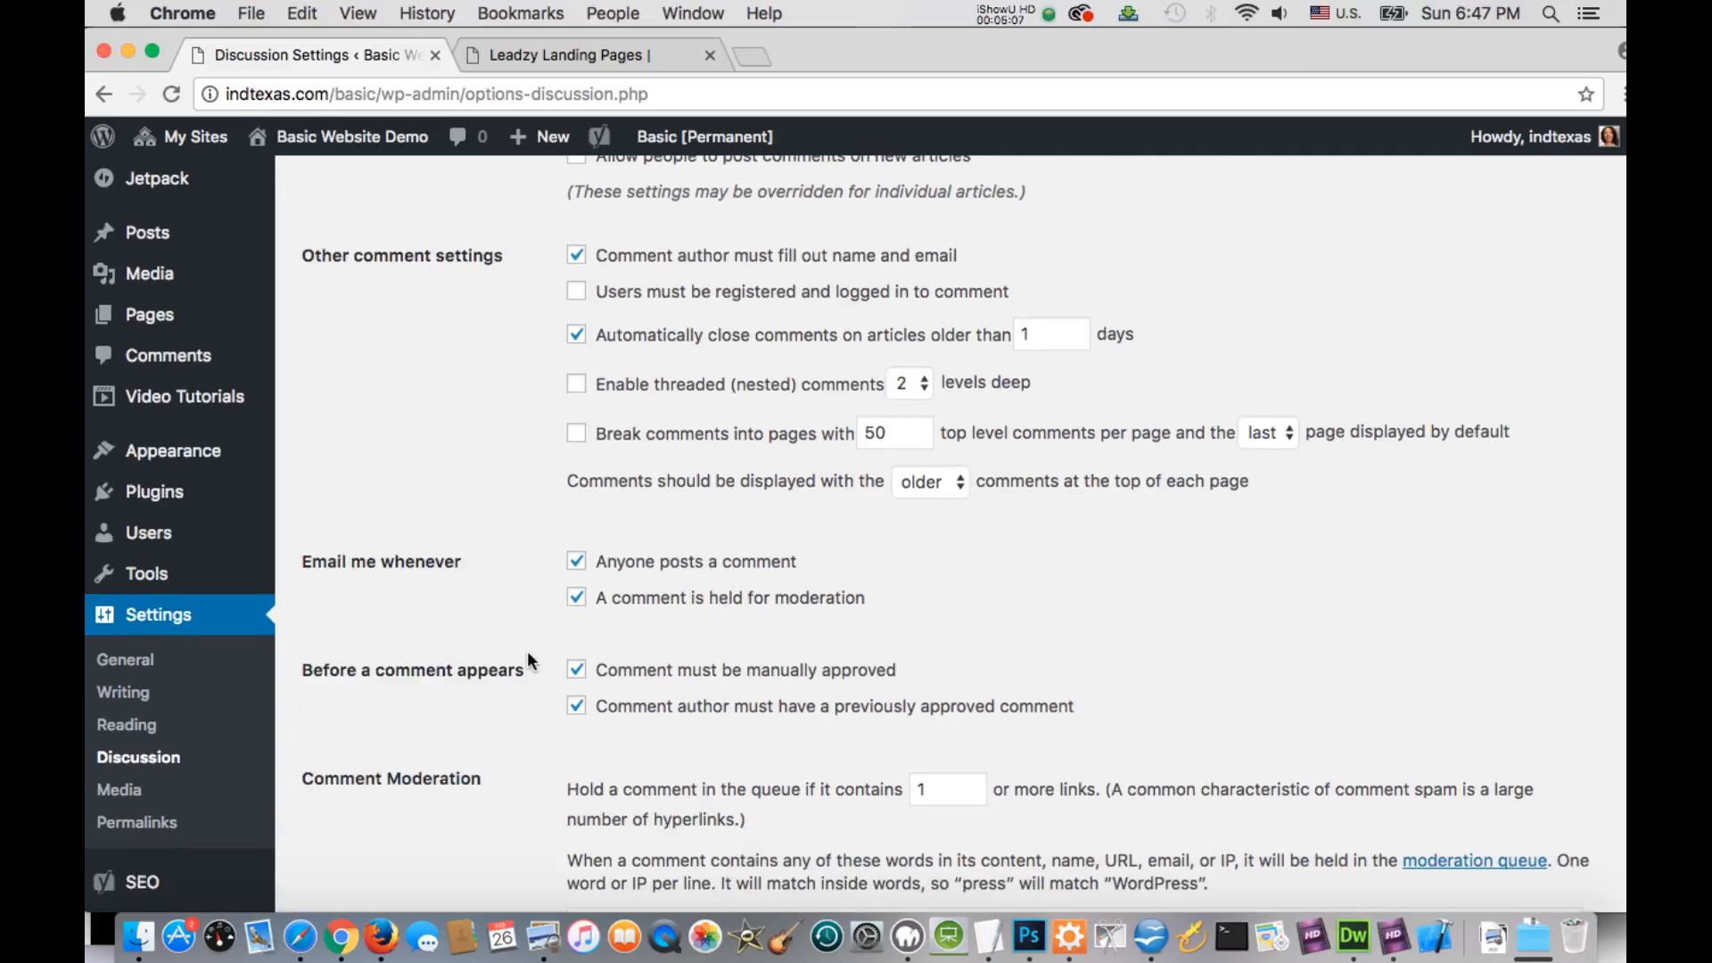
scroll(548, 670, "down", 1)
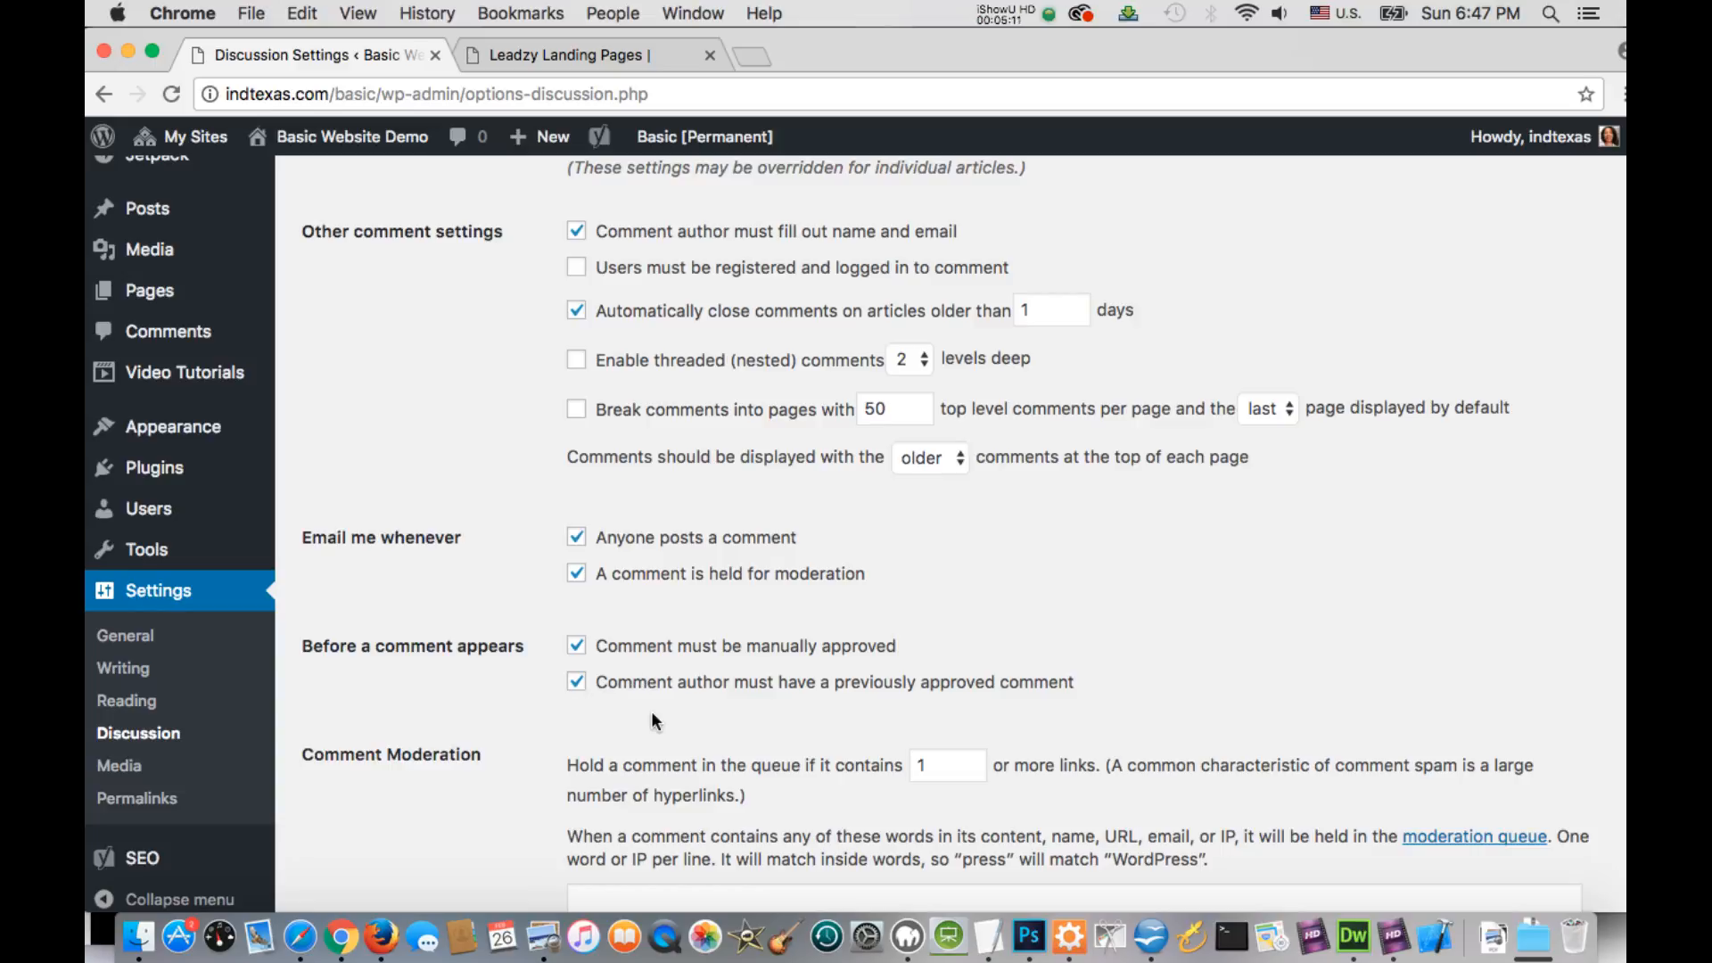
scroll(633, 705, "down", 6)
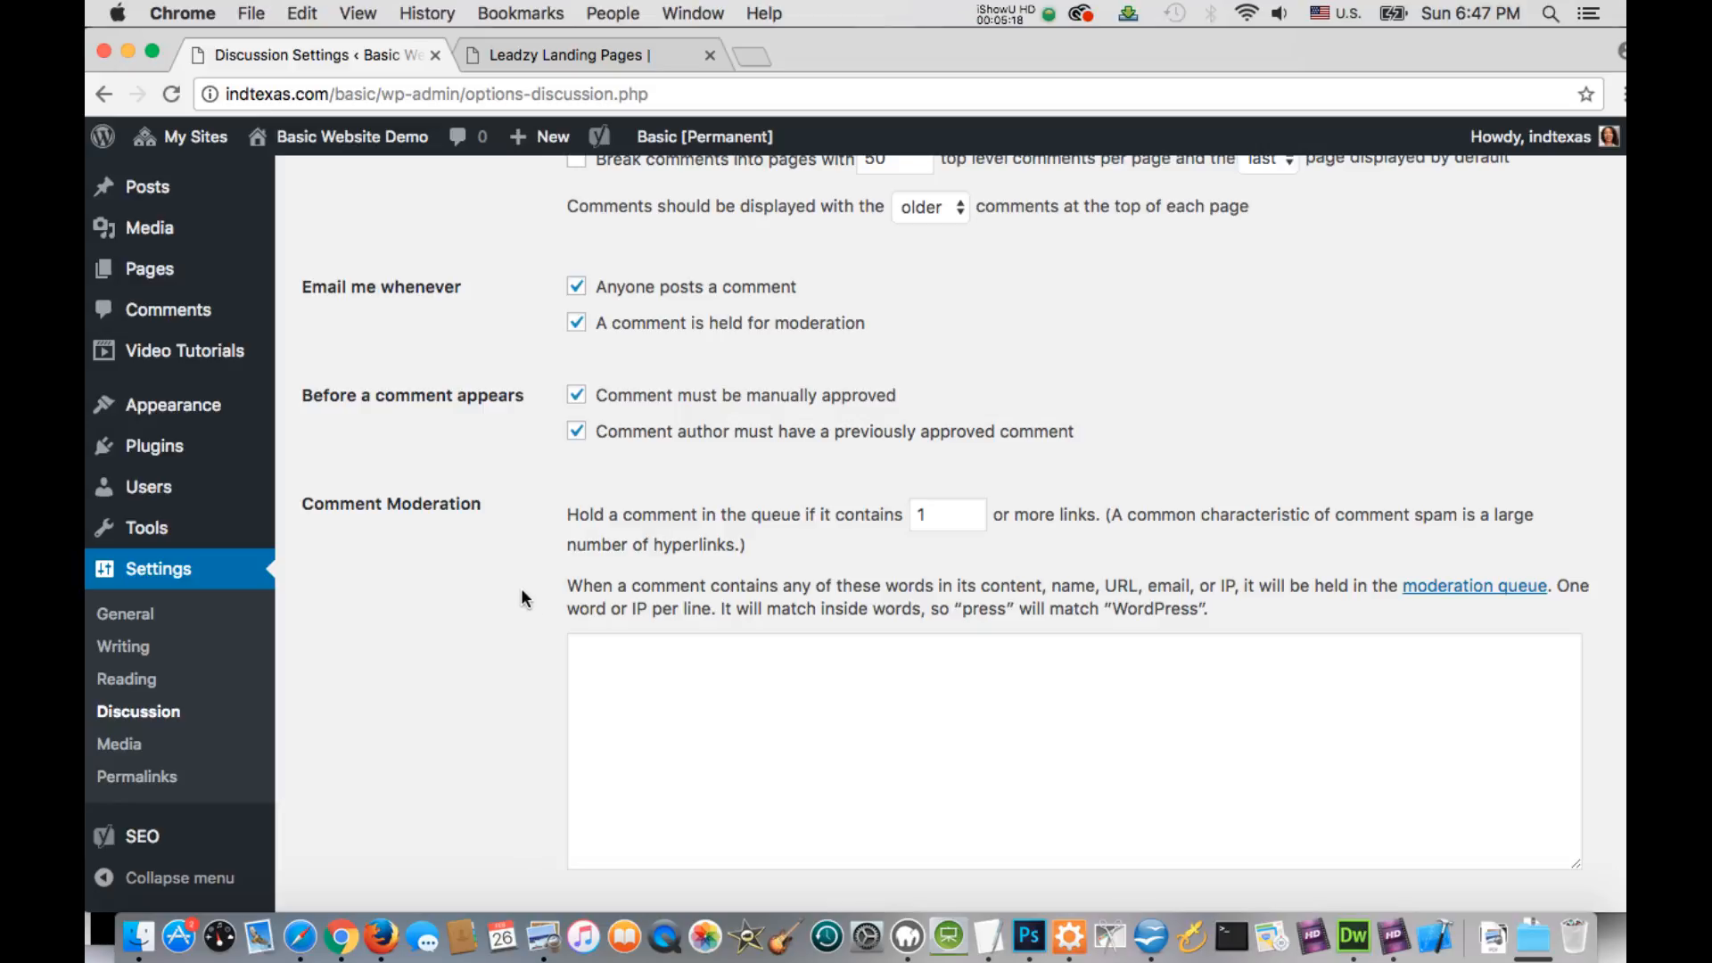
scroll(526, 599, "down", 1)
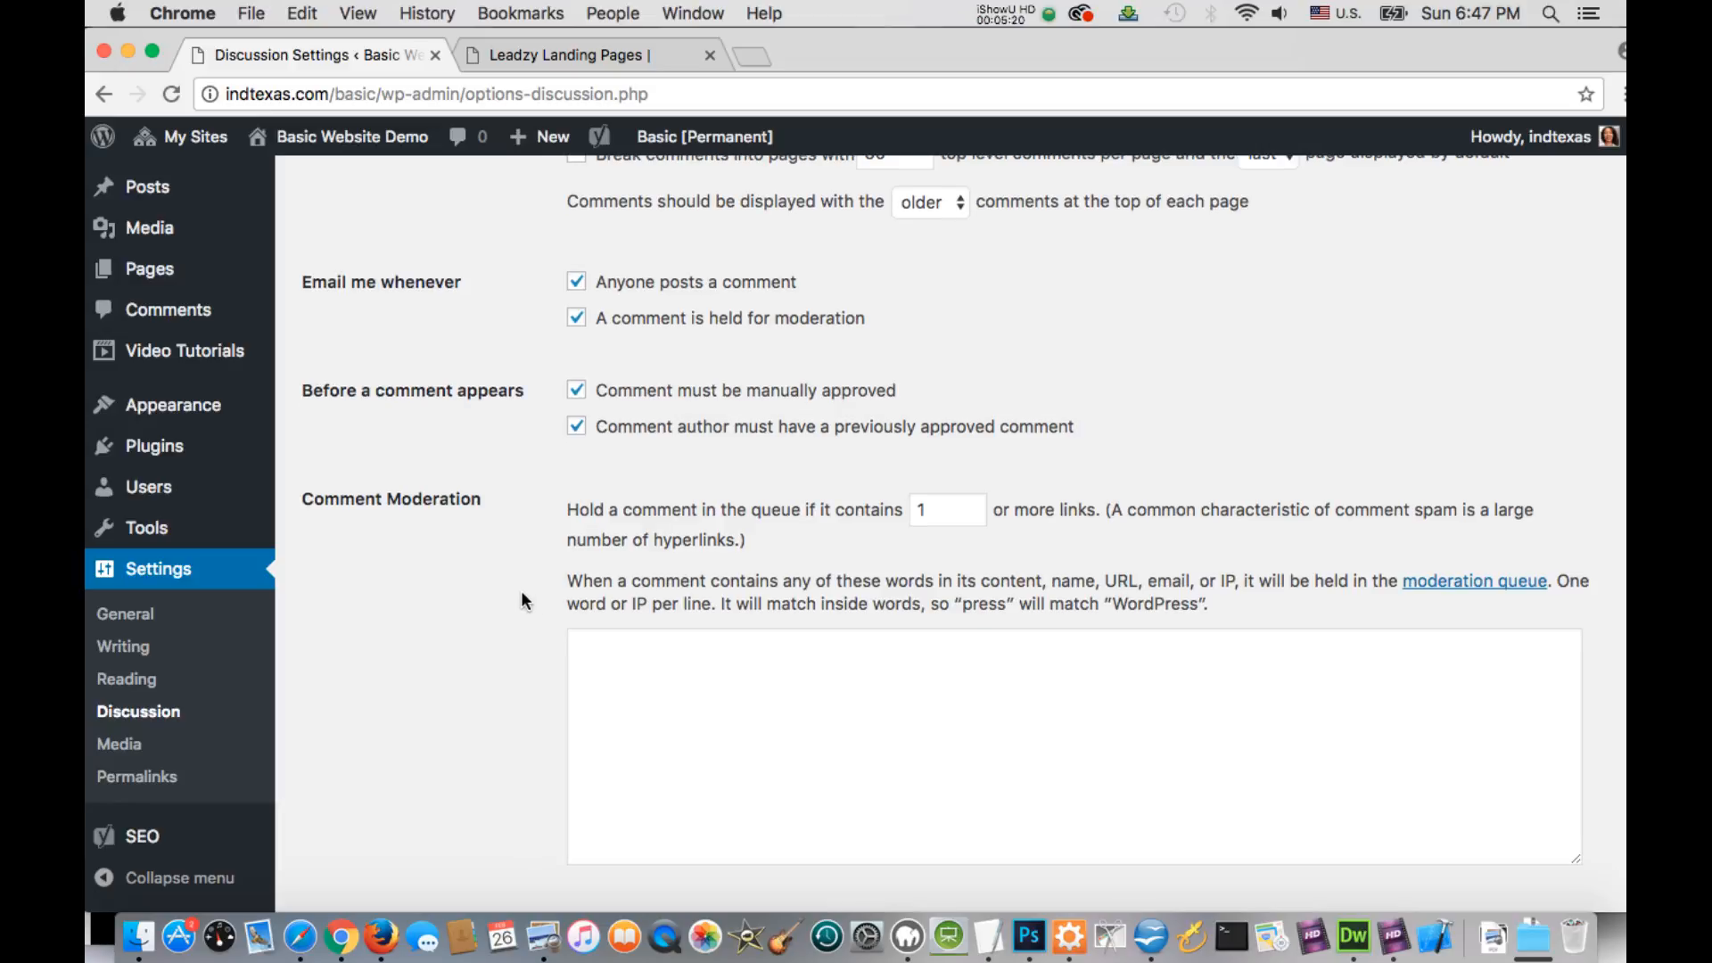
scroll(523, 602, "down", 4)
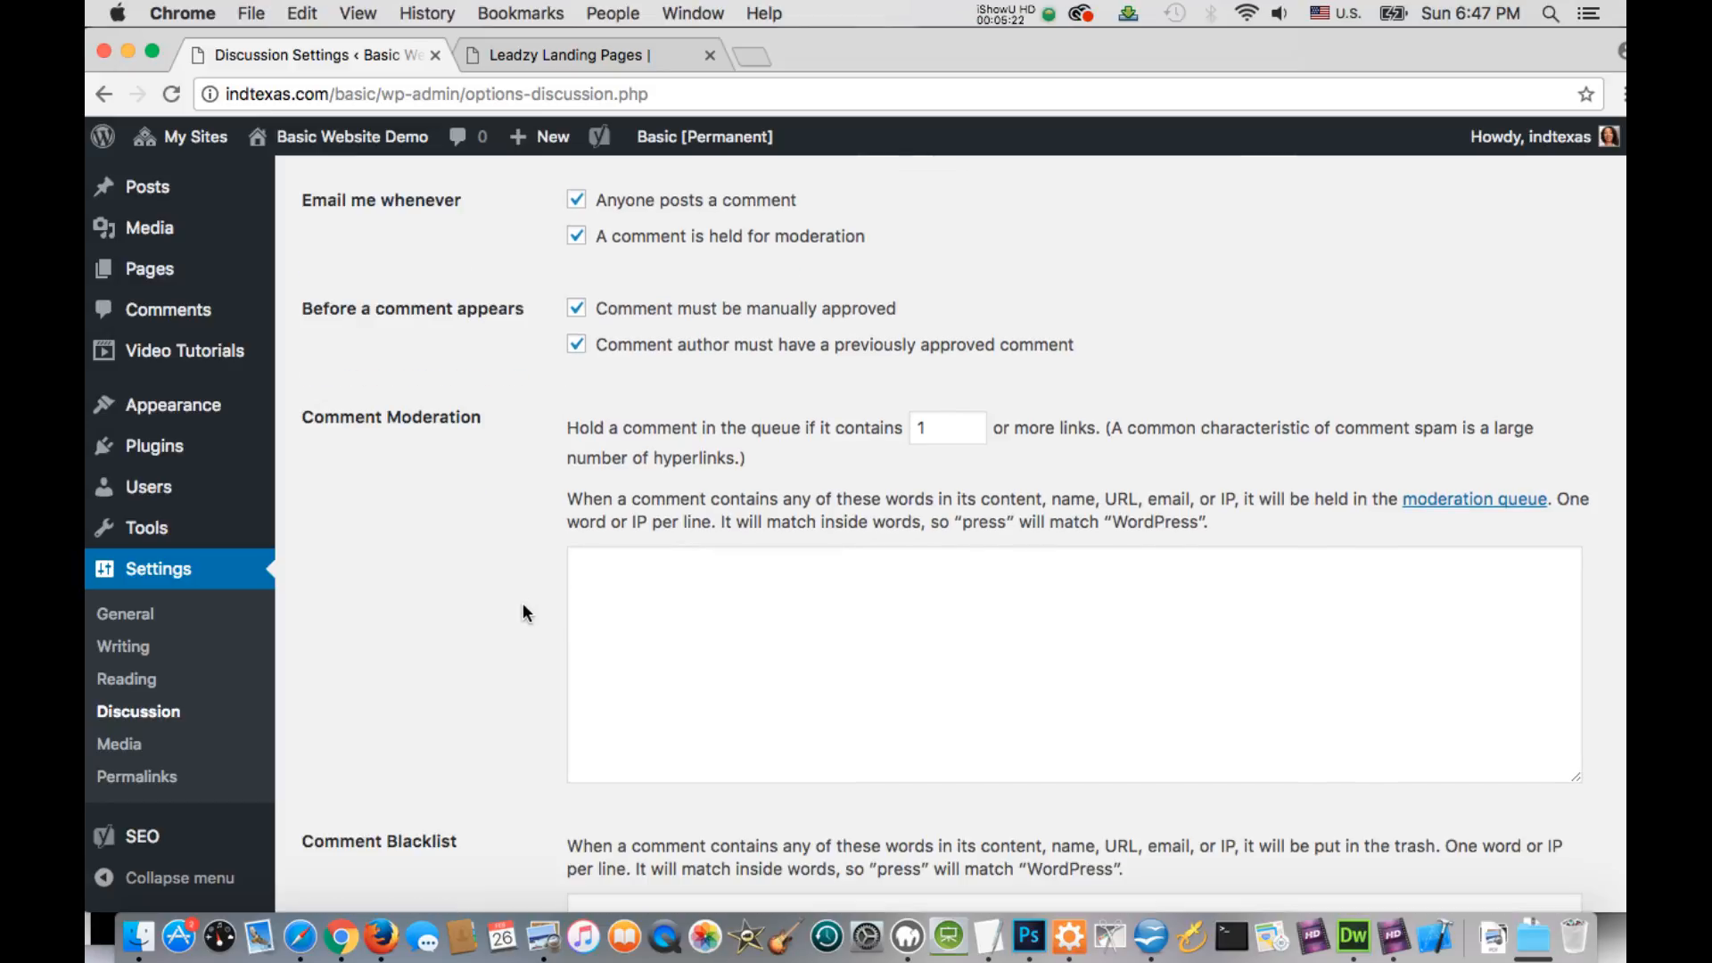
scroll(523, 615, "down", 10)
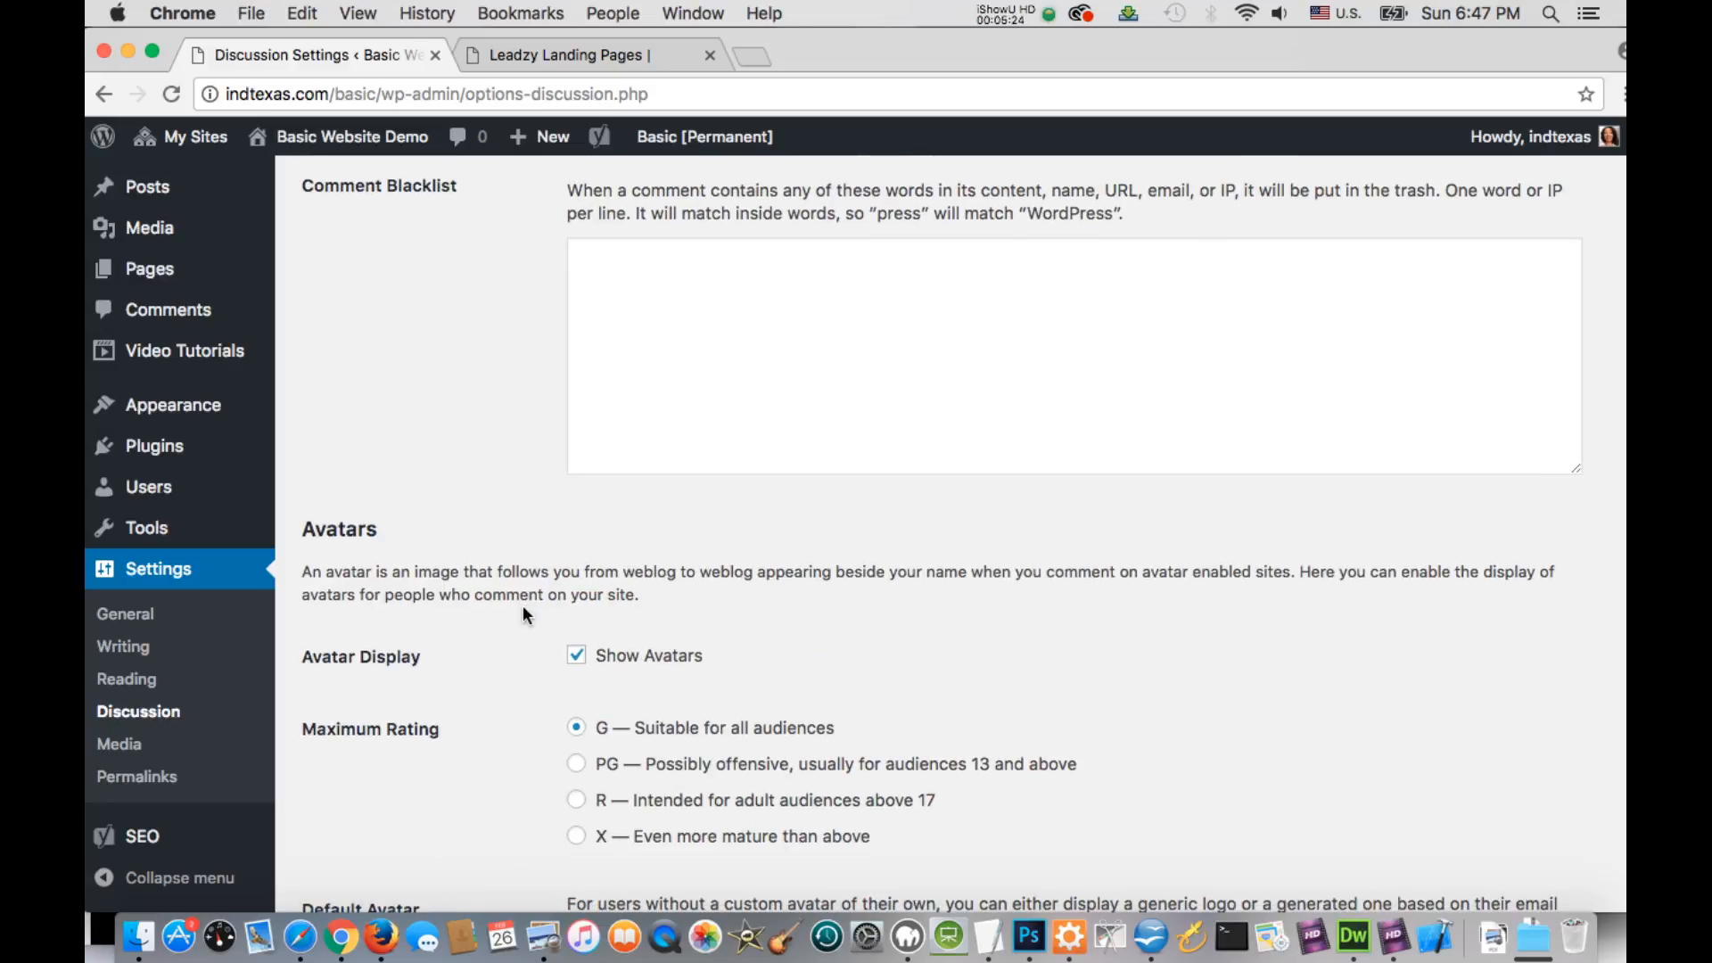
scroll(523, 614, "down", 10)
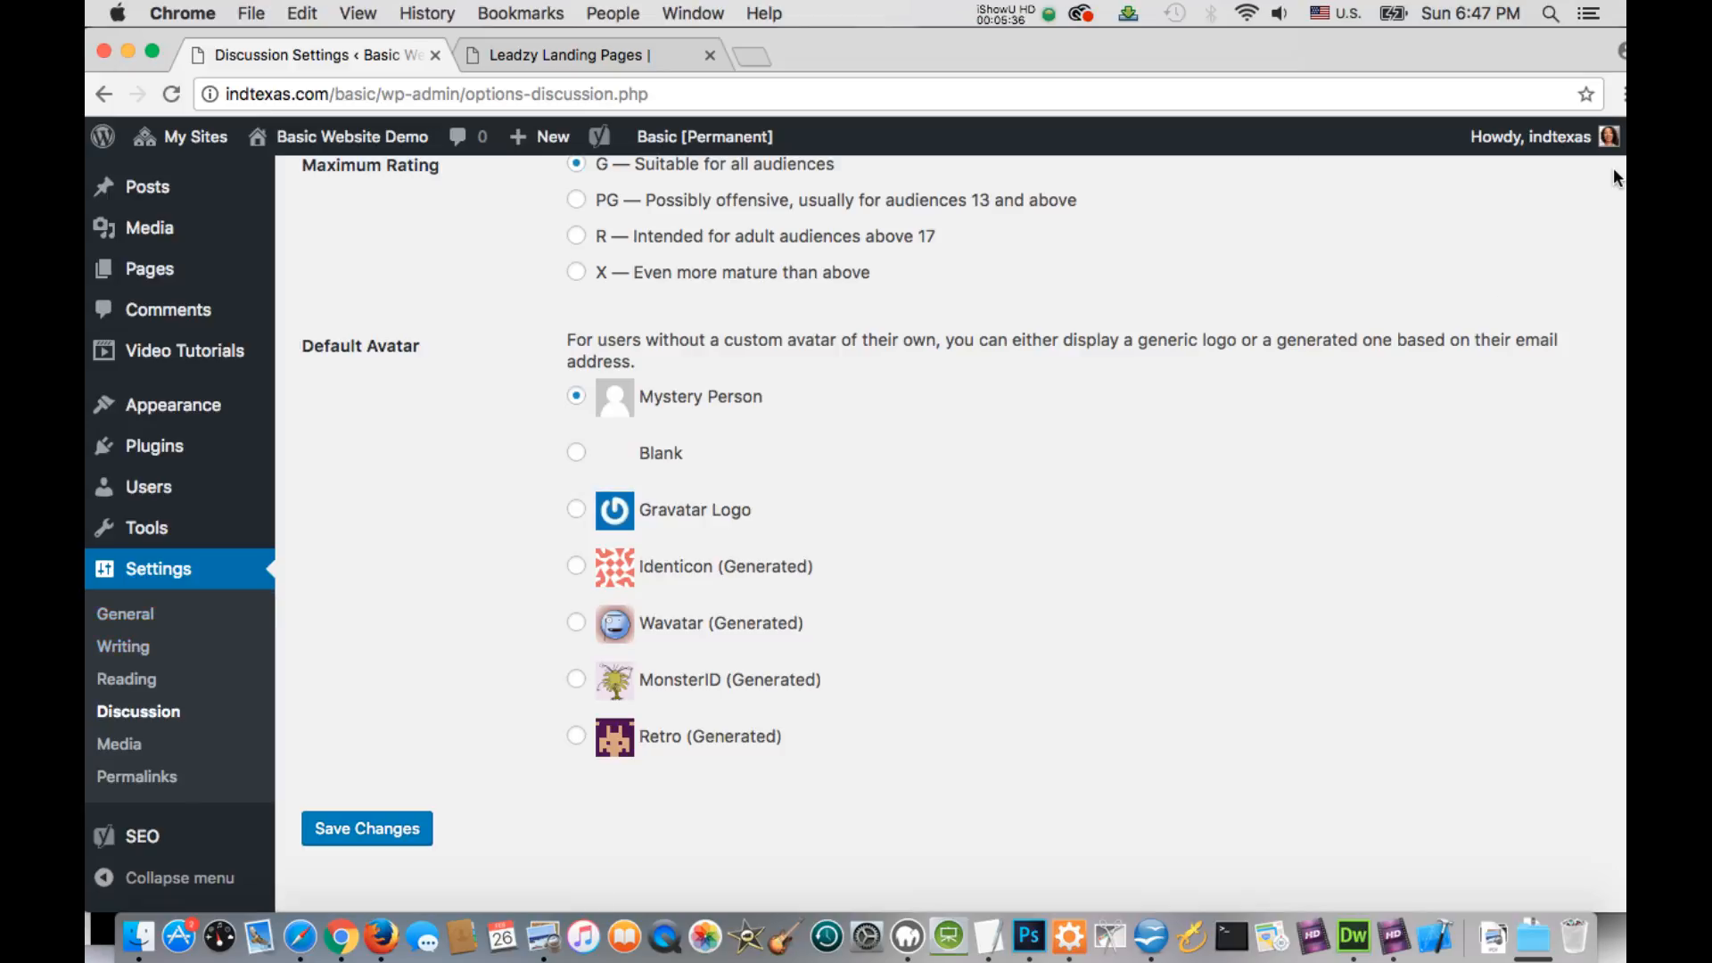
mouse_move(1611, 153)
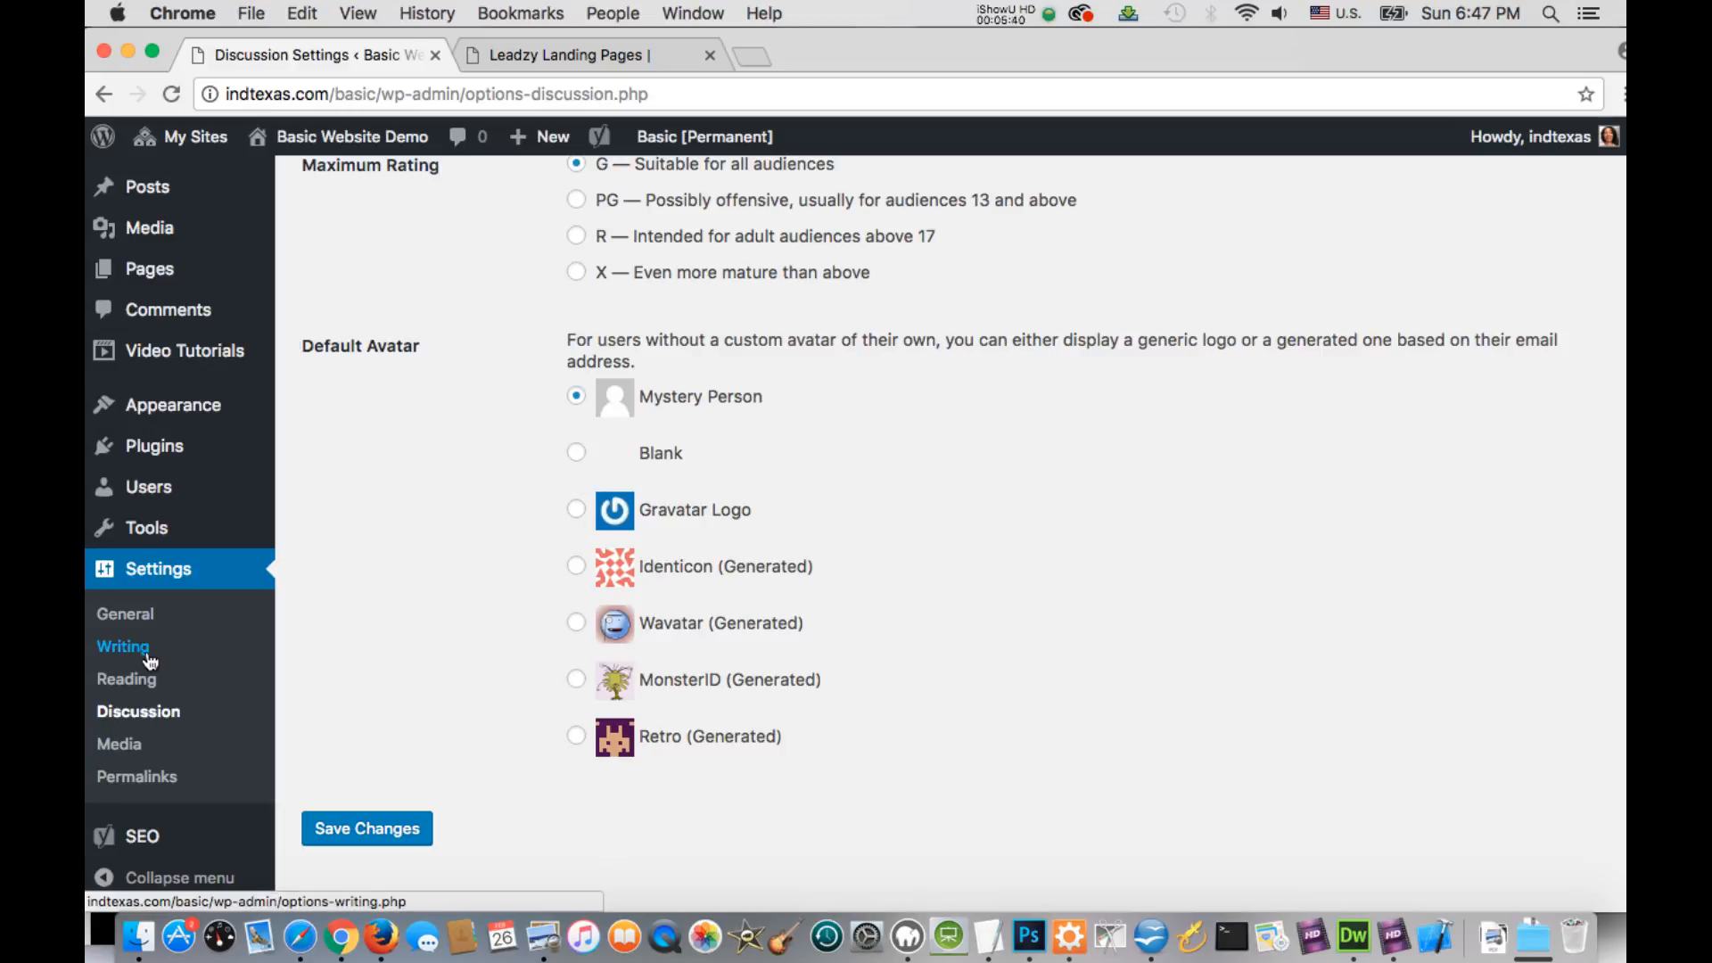
Open the Permalink settings and examine the example URL of the Plain structure
left_click(163, 783)
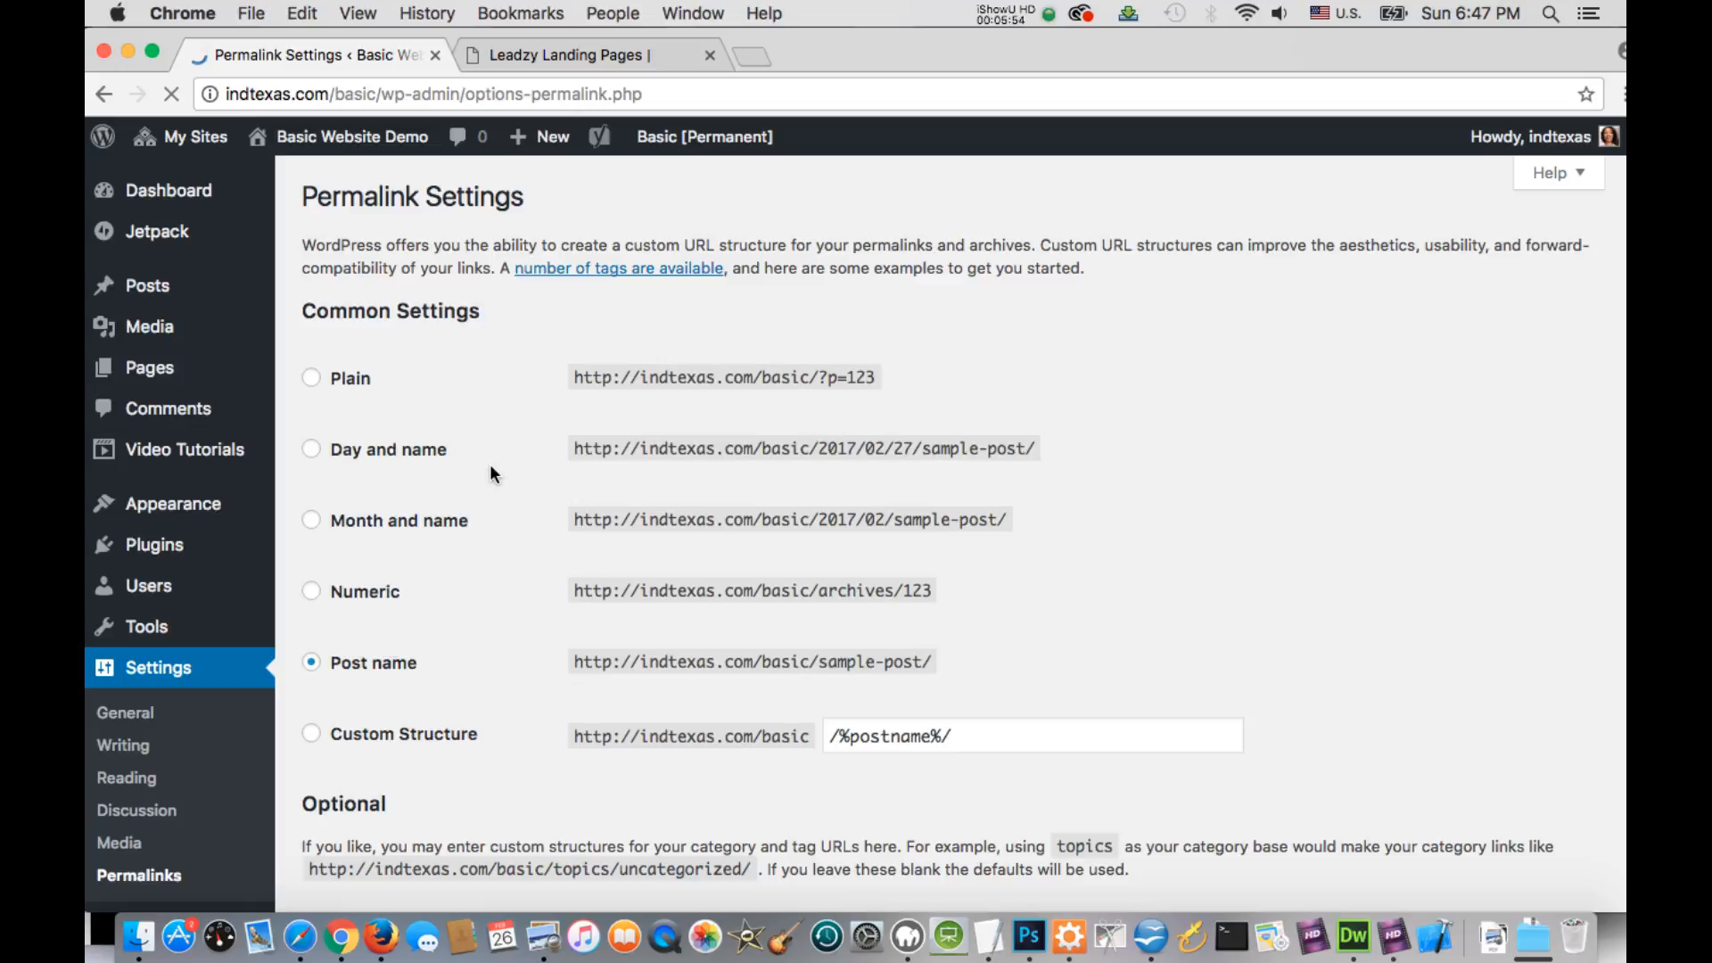
left_click(574, 380)
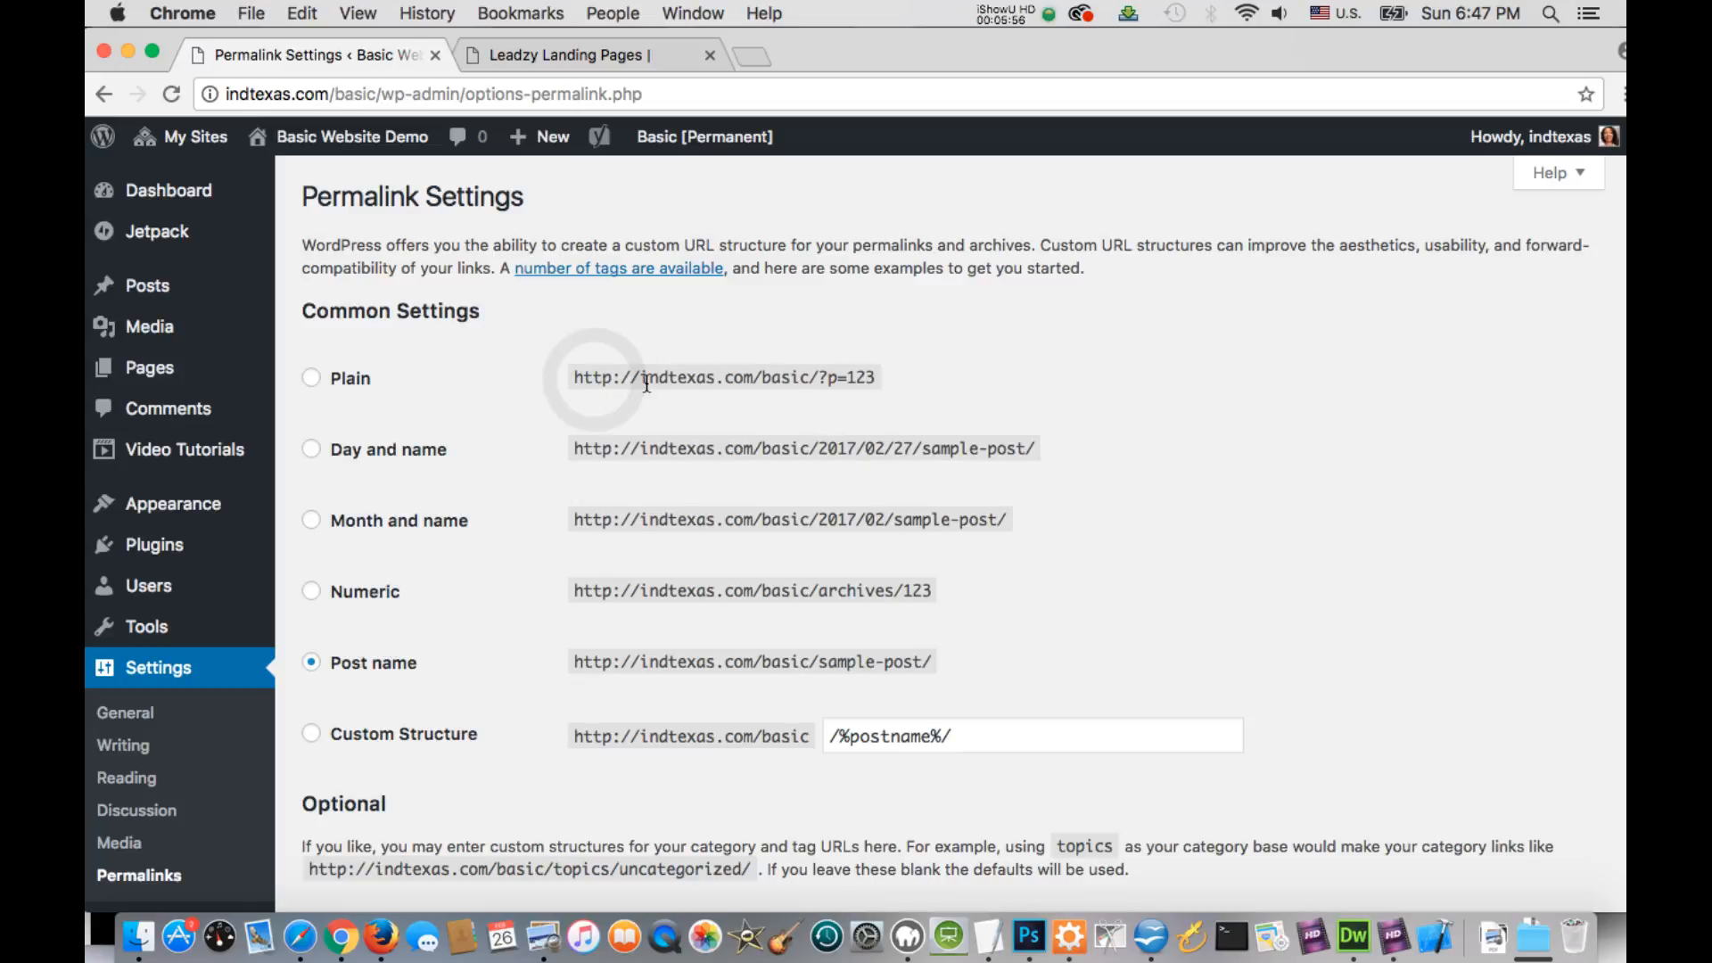
left_click_drag(646, 384, 889, 378)
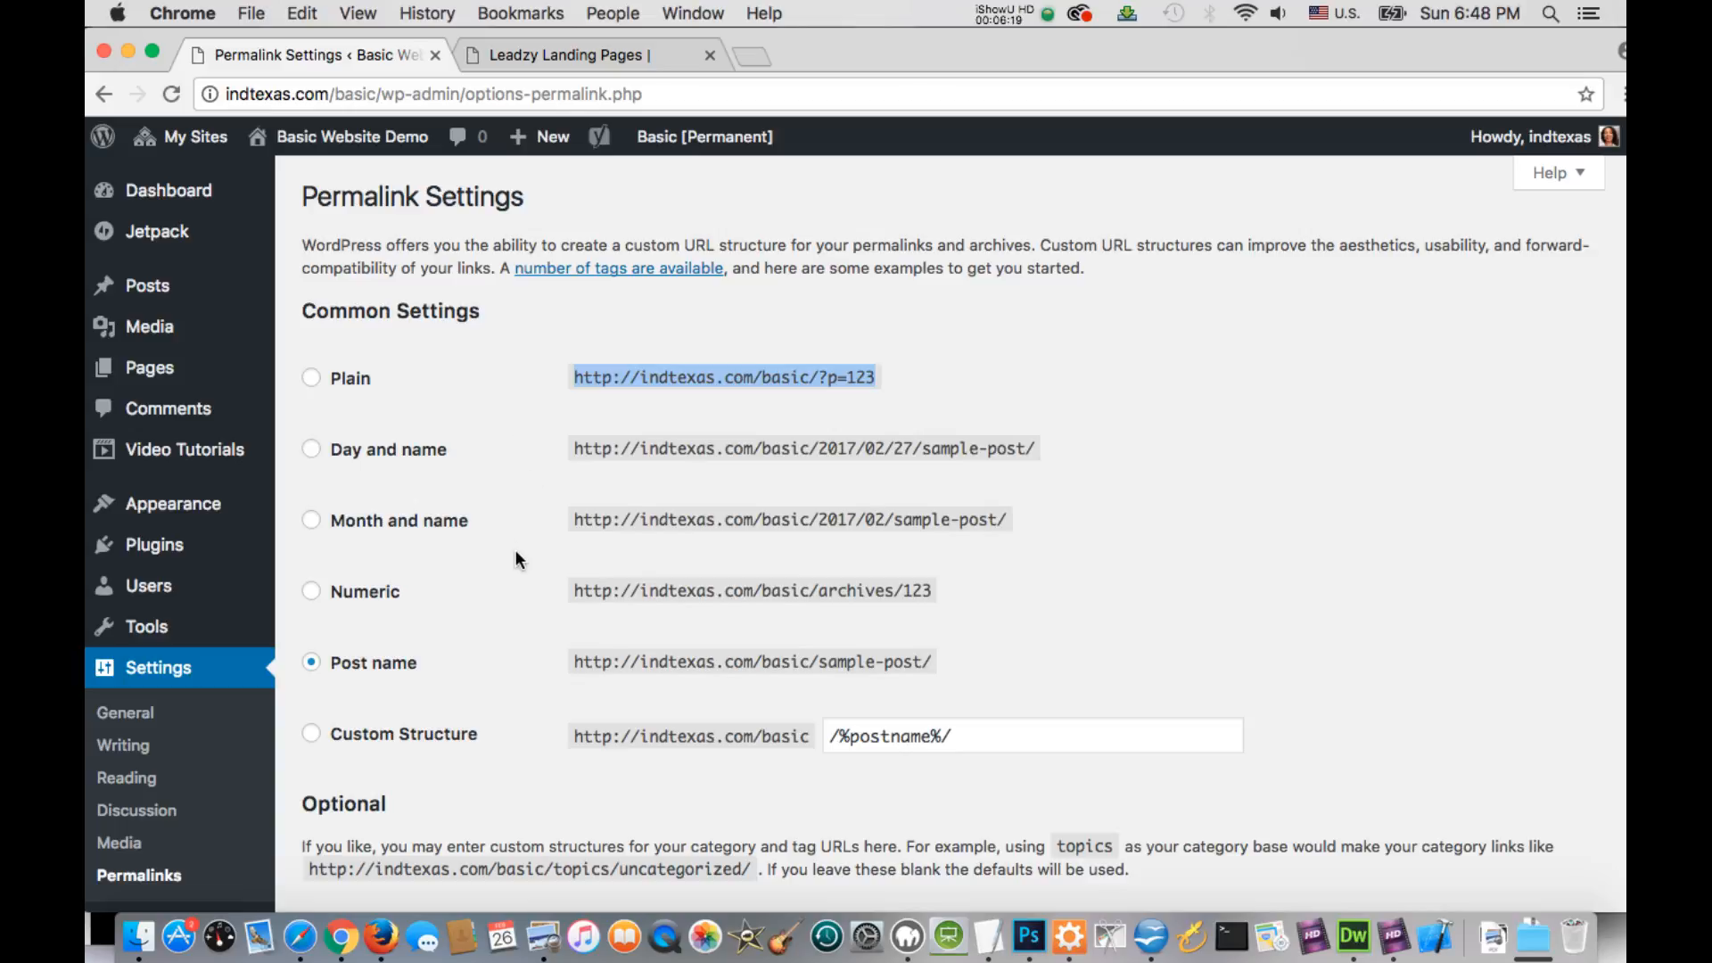
Switch the permalink structure to Plain and back to Post name, and save the permalink settings
scroll(516, 544, "down", 3)
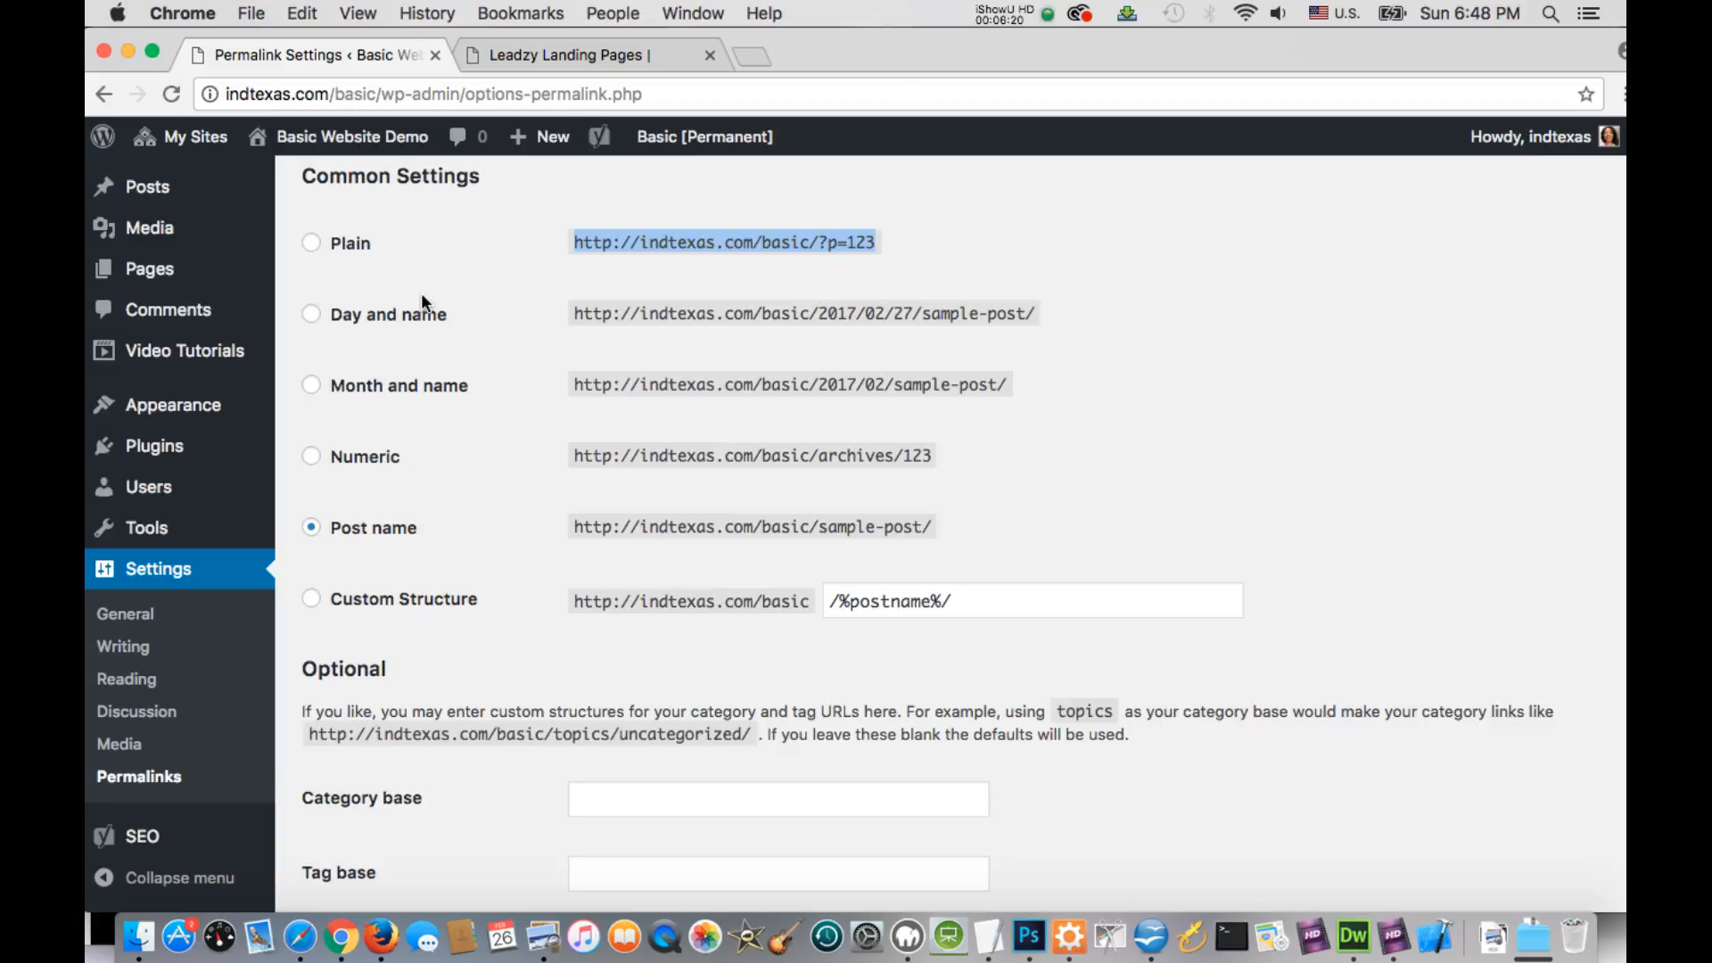
left_click(310, 242)
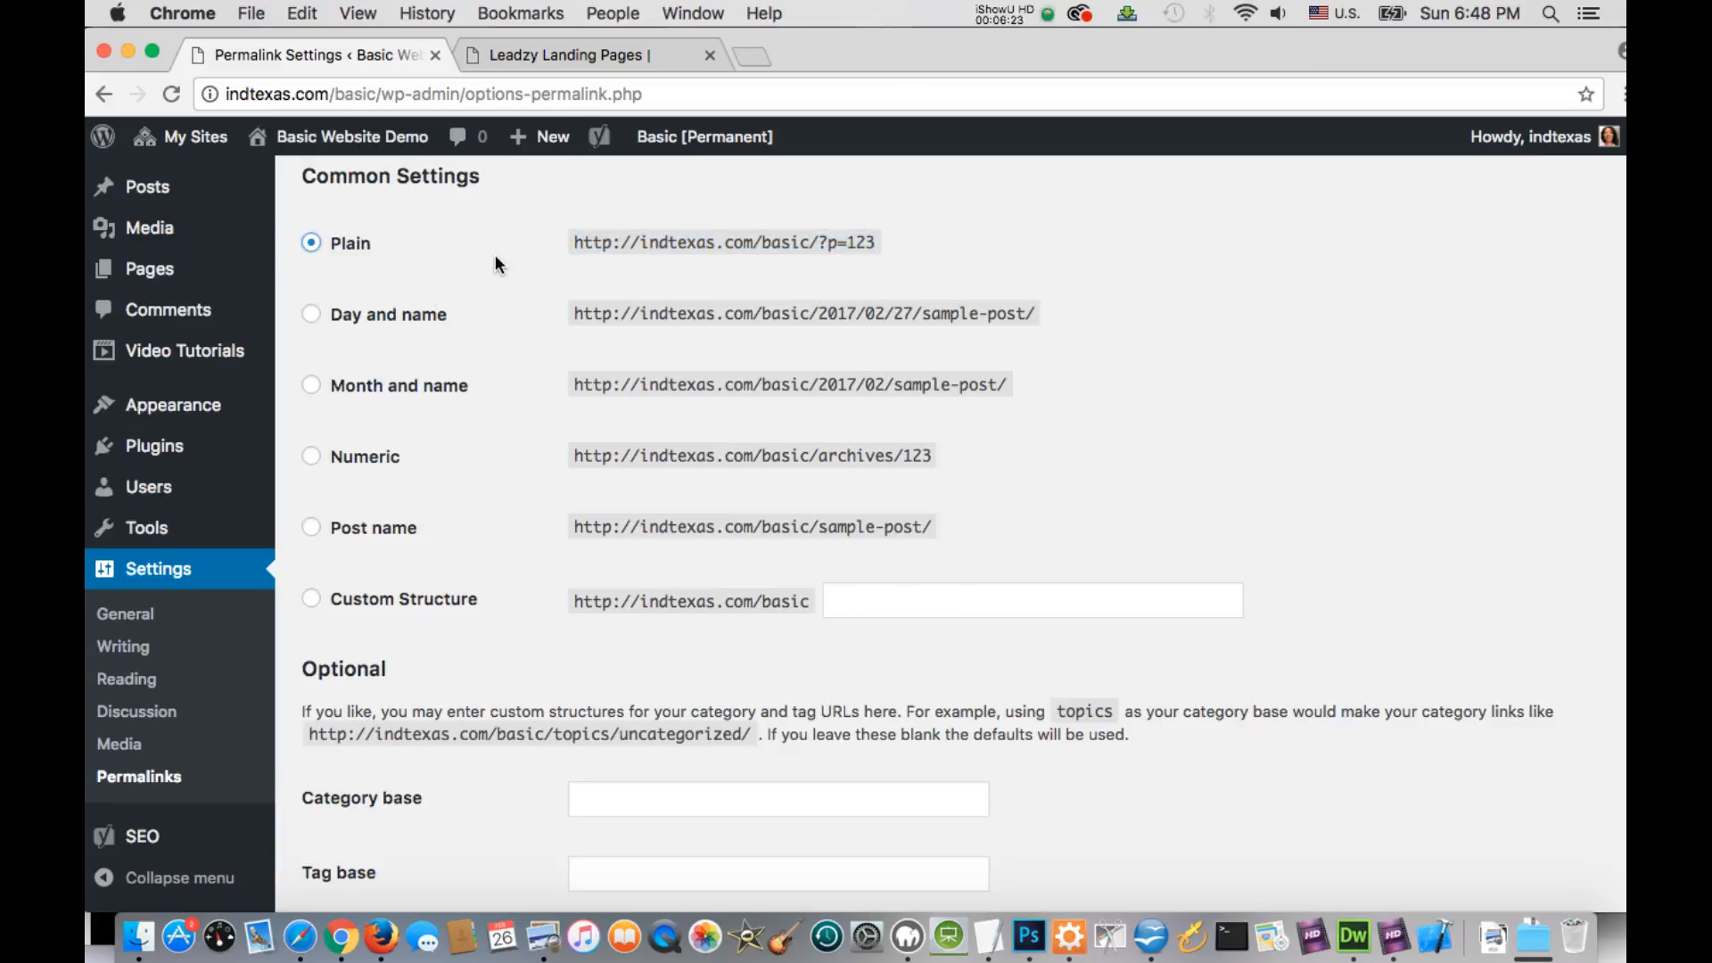
left_click(319, 527)
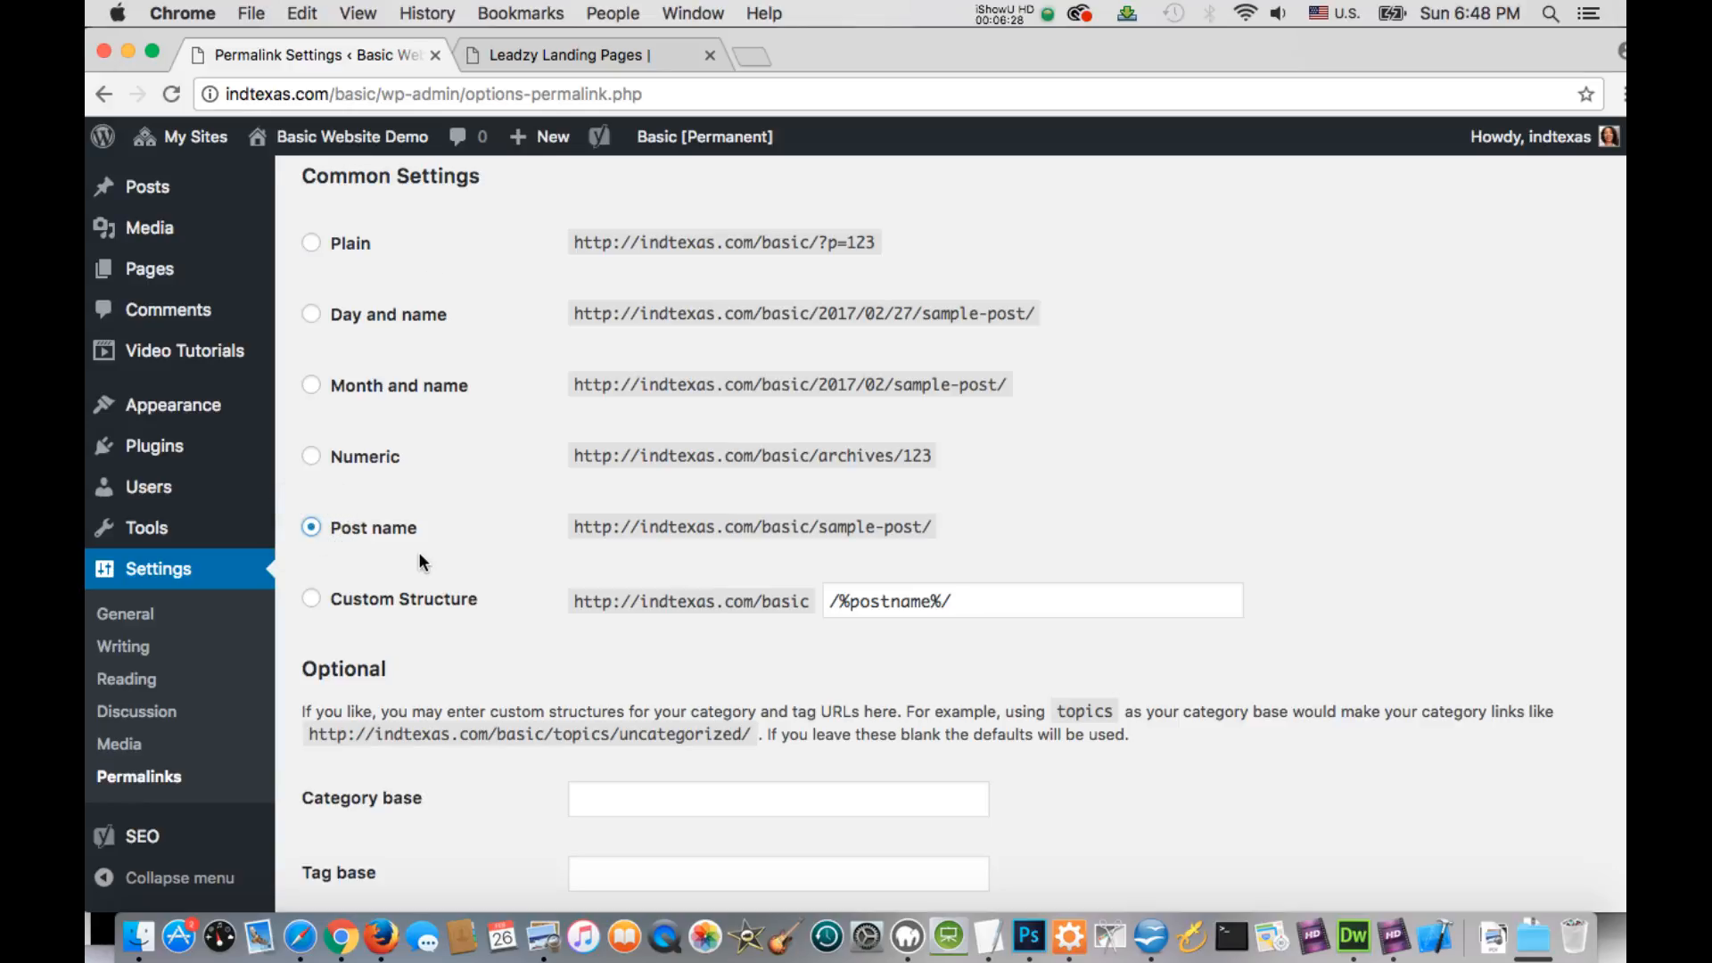
scroll(428, 639, "down", 3)
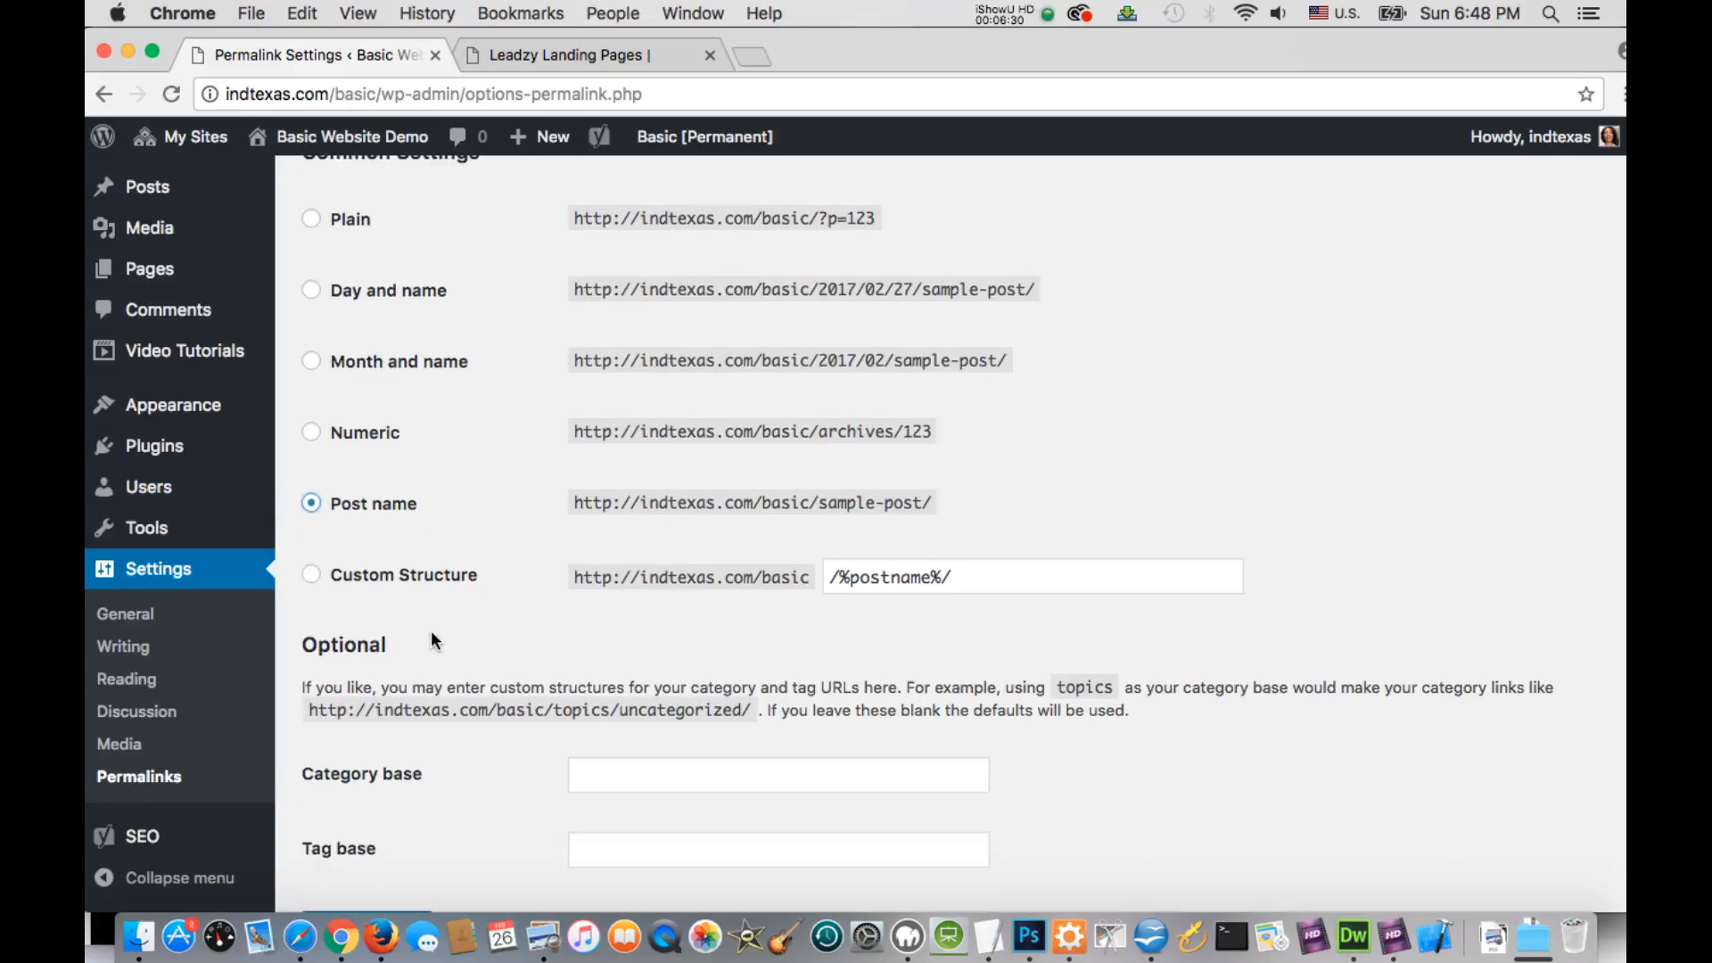
scroll(429, 640, "down", 1)
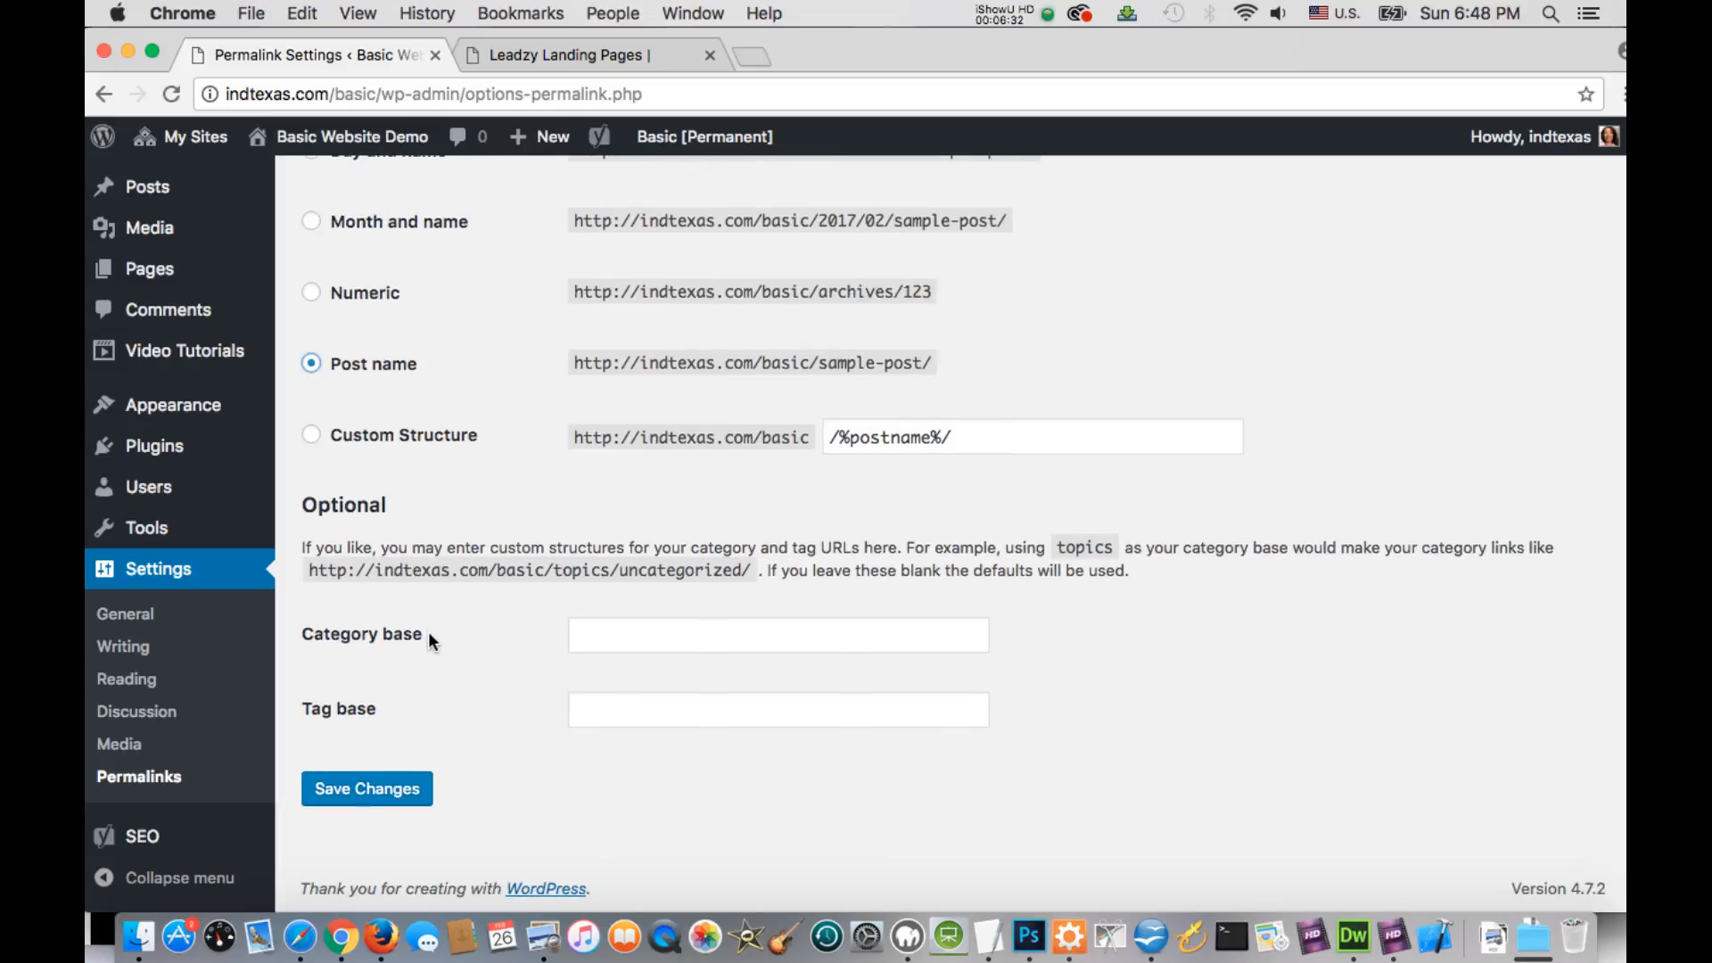
left_click(398, 793)
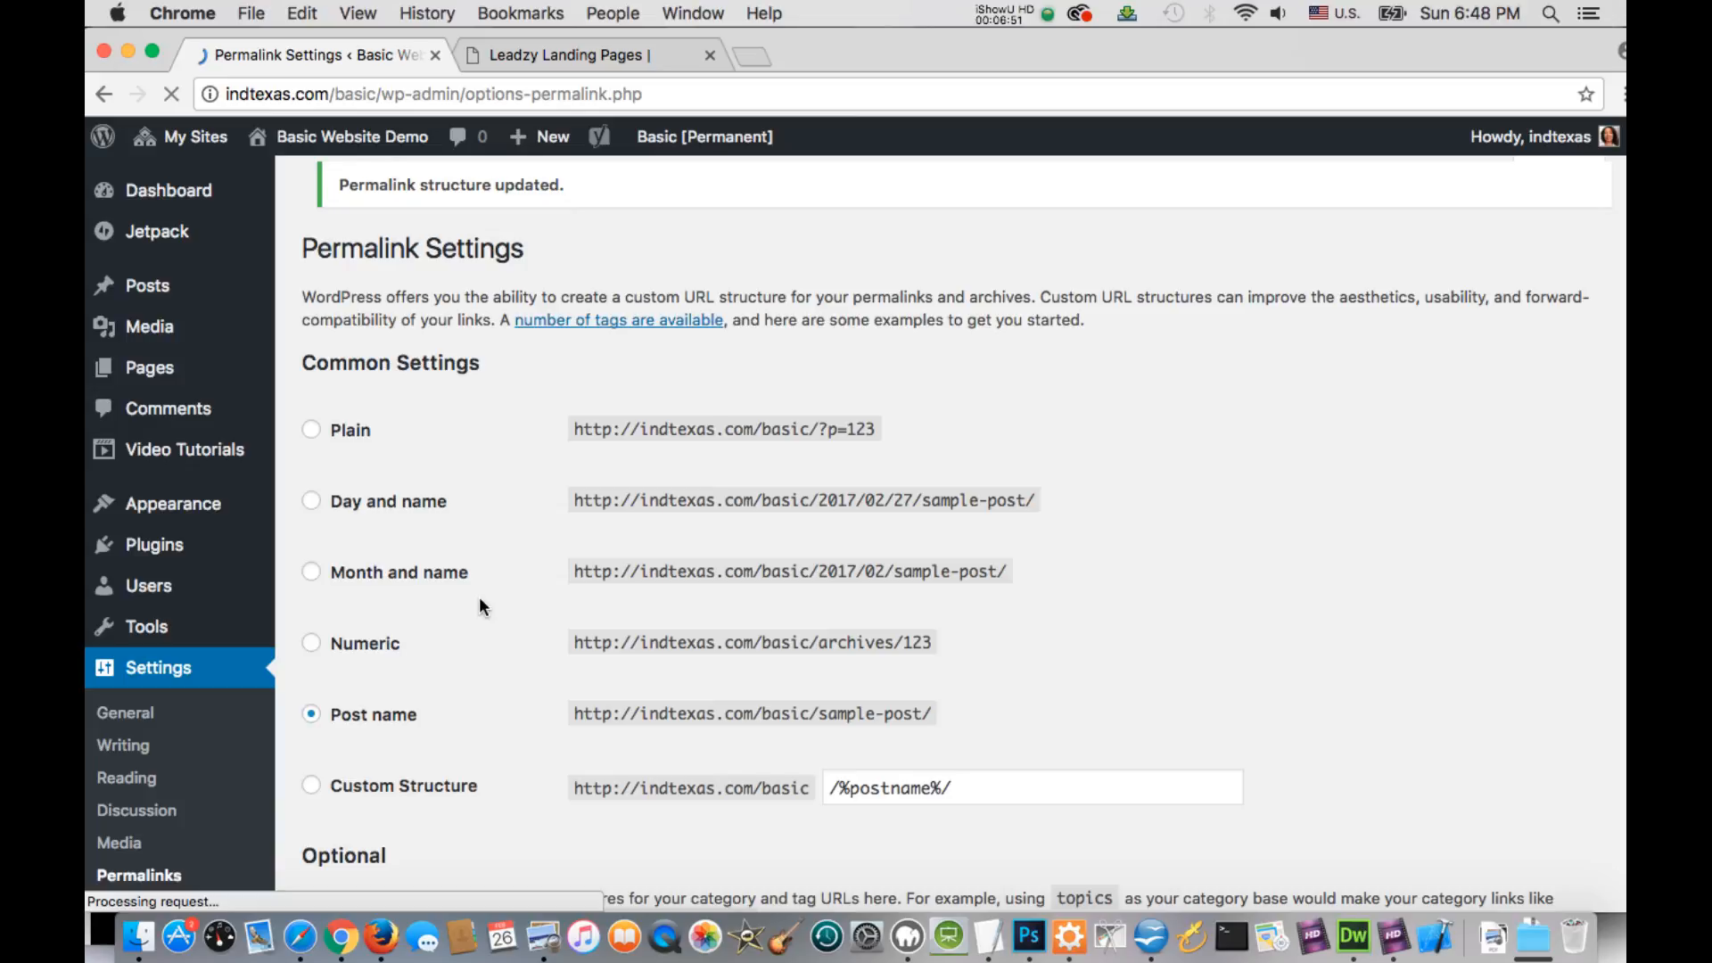
Switch to the open Leadzy Landing Pages website to view its home page
left_click(592, 53)
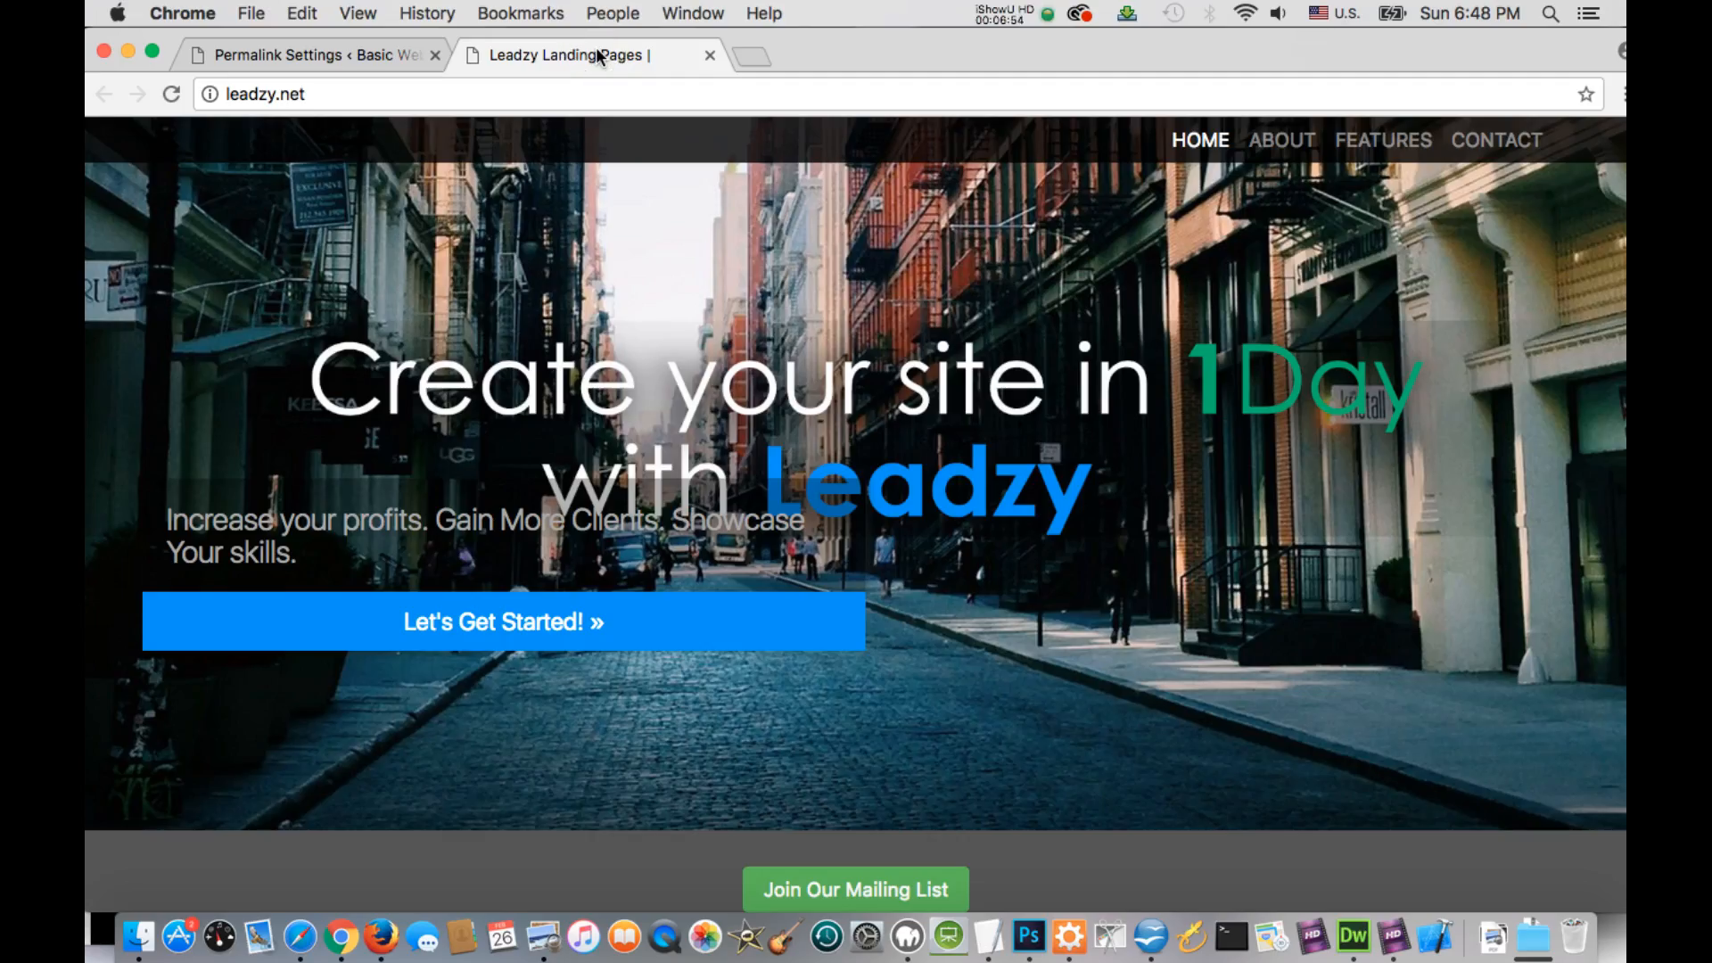